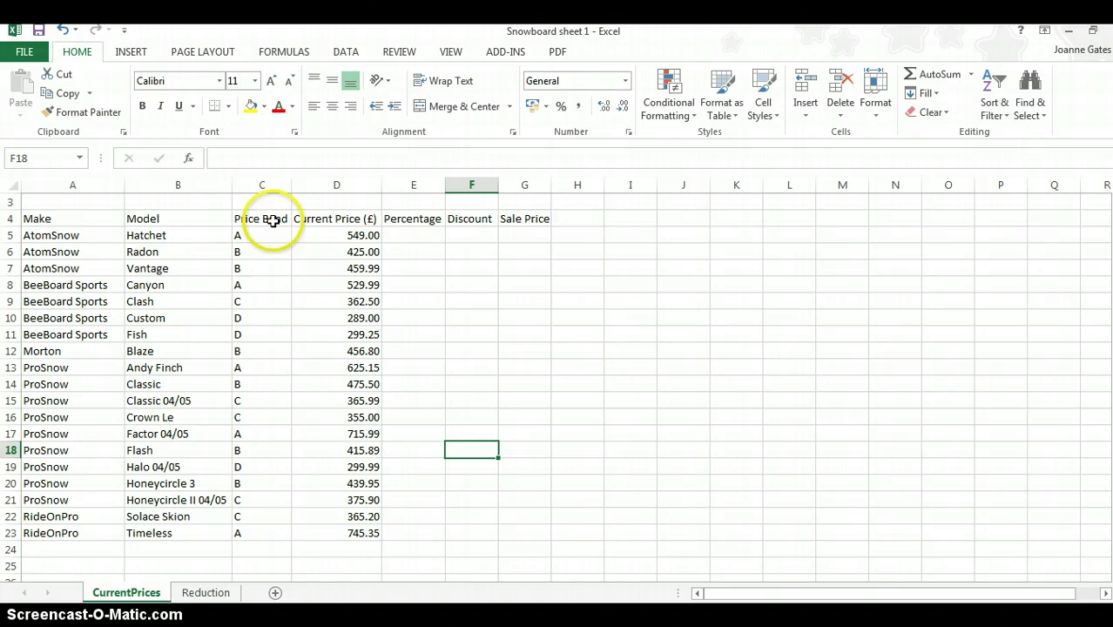
# Step: Examine the CurrentPrices sheet's columns, comparing the price band in C5 with the empty Percentage cell E5
pyautogui.scroll(-3, 184, 247)
pyautogui.scroll(3, 479, 320)
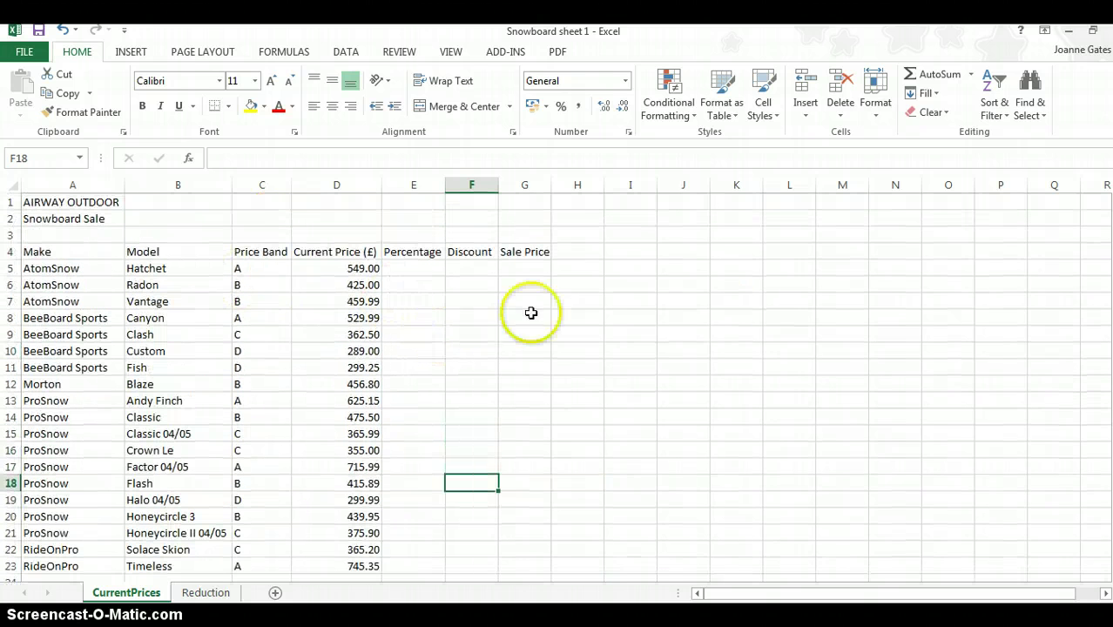
pyautogui.click(411, 252)
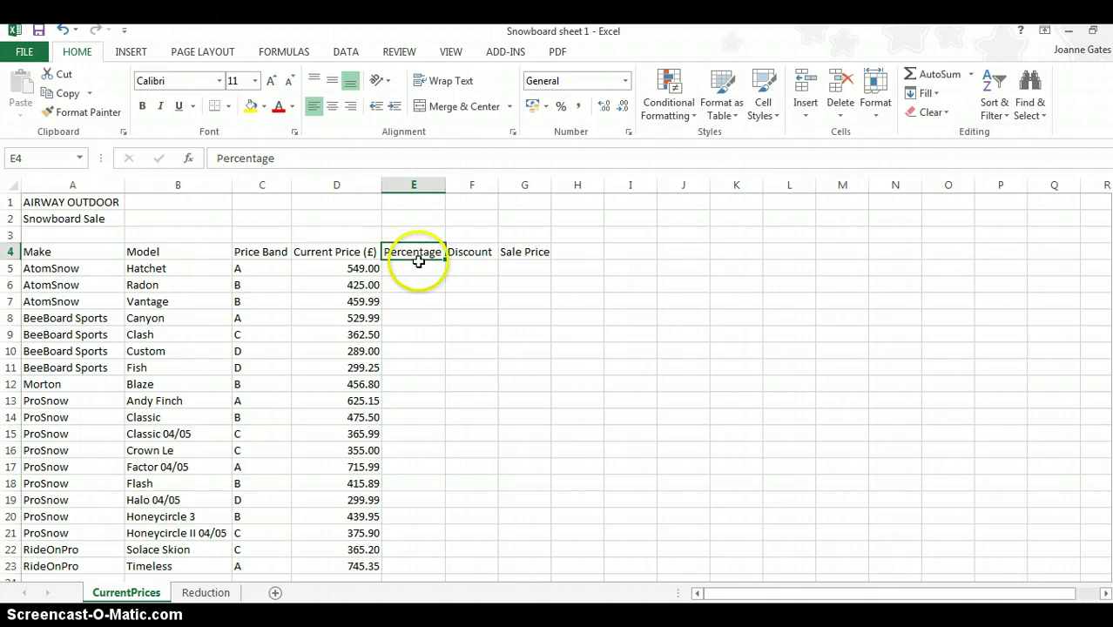
pyautogui.click(406, 184)
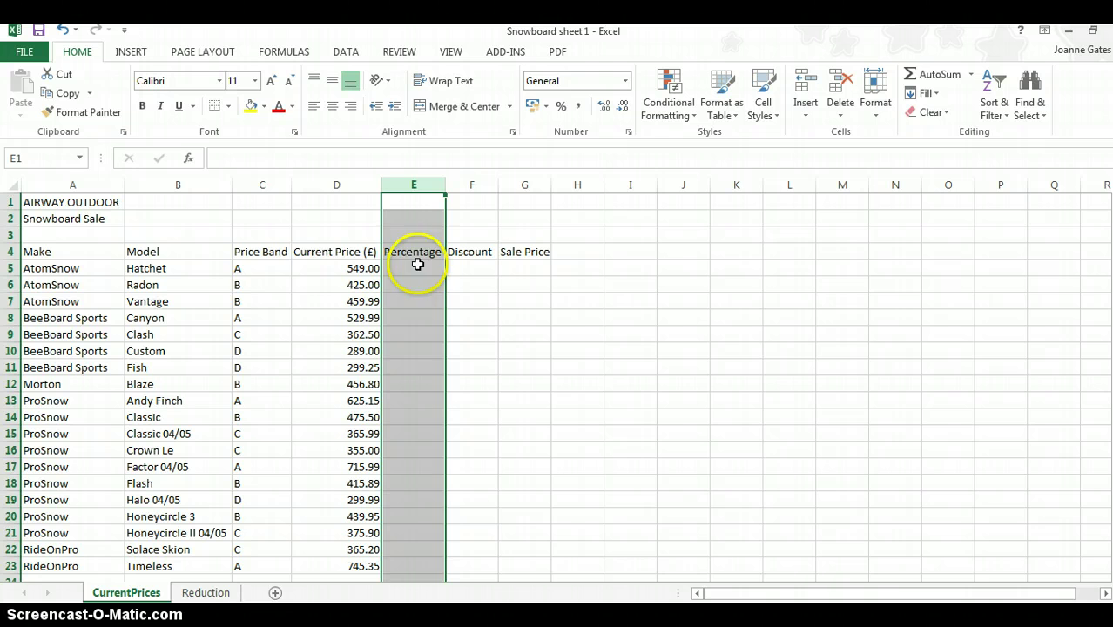
pyautogui.click(264, 270)
pyautogui.click(258, 271)
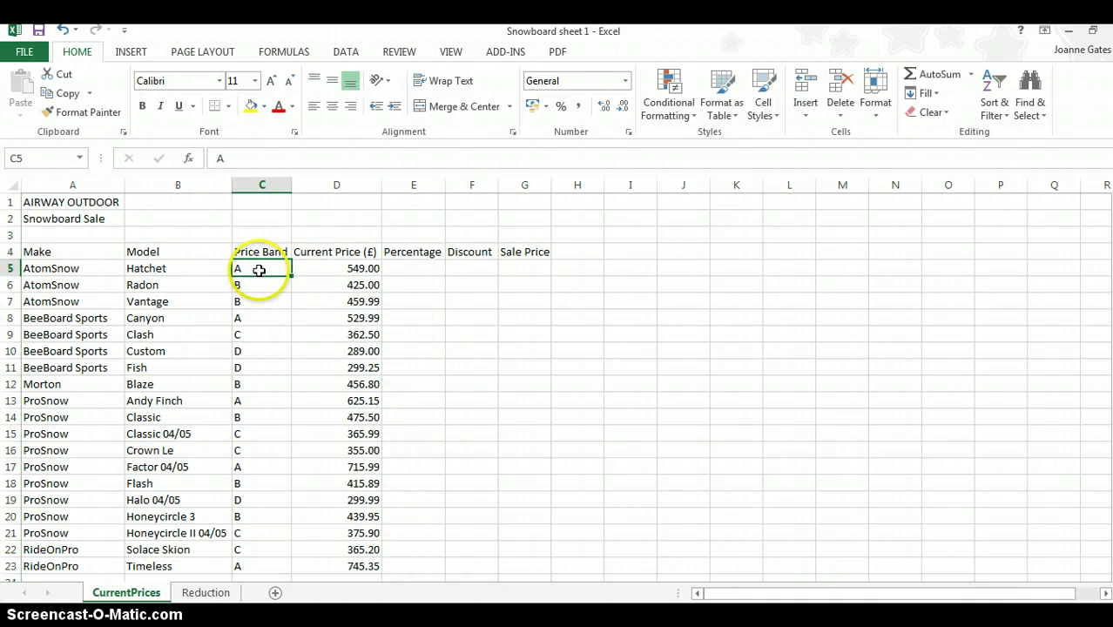
pyautogui.click(422, 270)
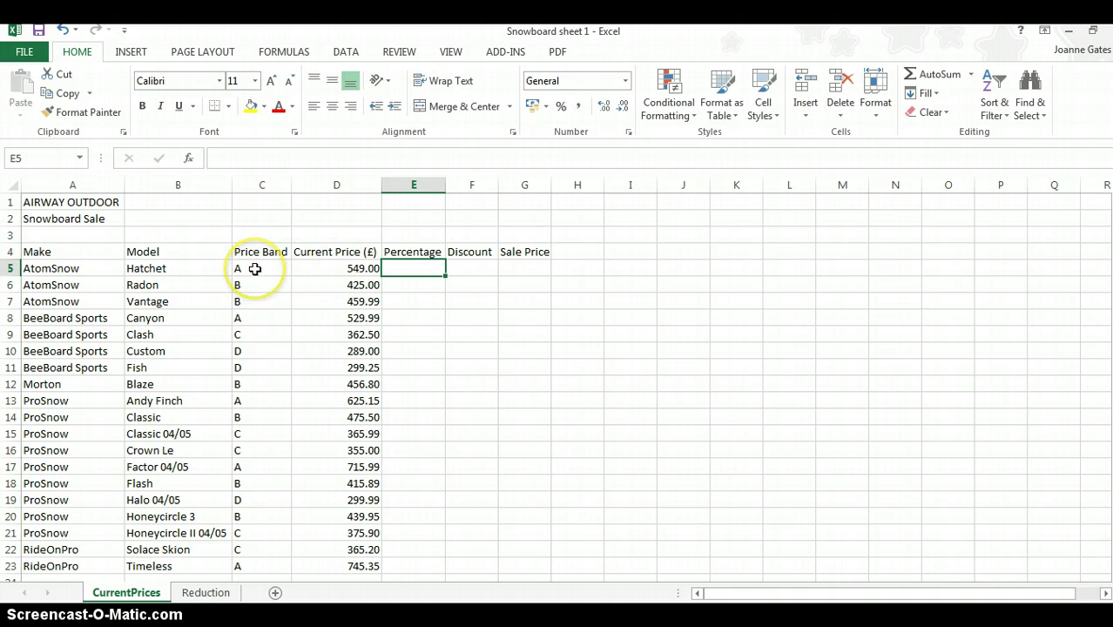
# Step: Examine the price bands and their percentages on the Reduction sheet and return to the CurrentPrices sheet
pyautogui.click(205, 594)
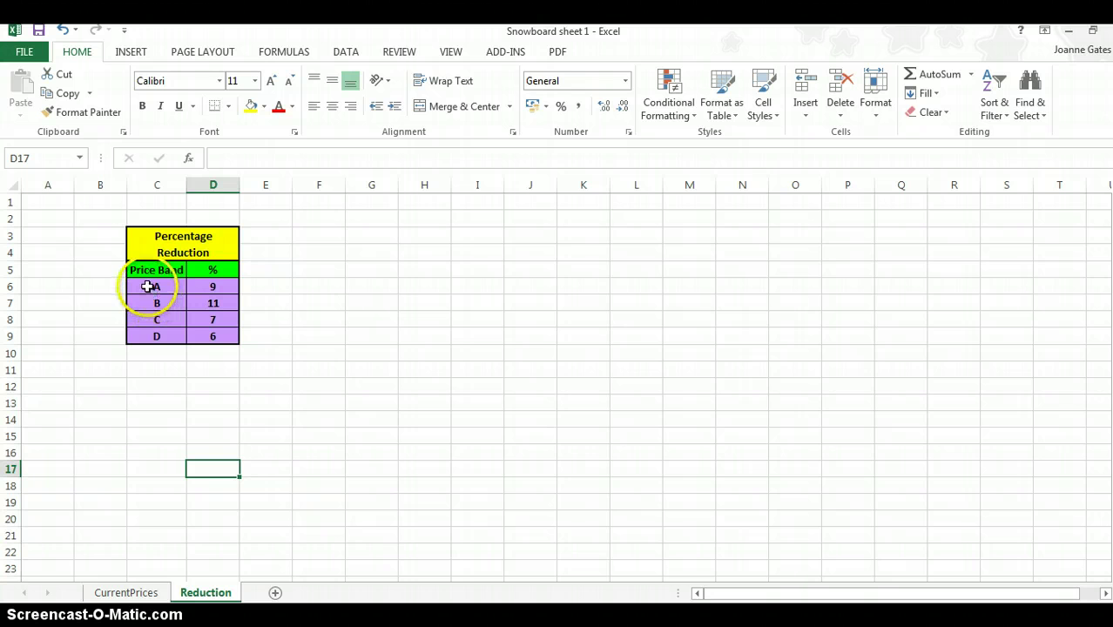
pyautogui.click(175, 285)
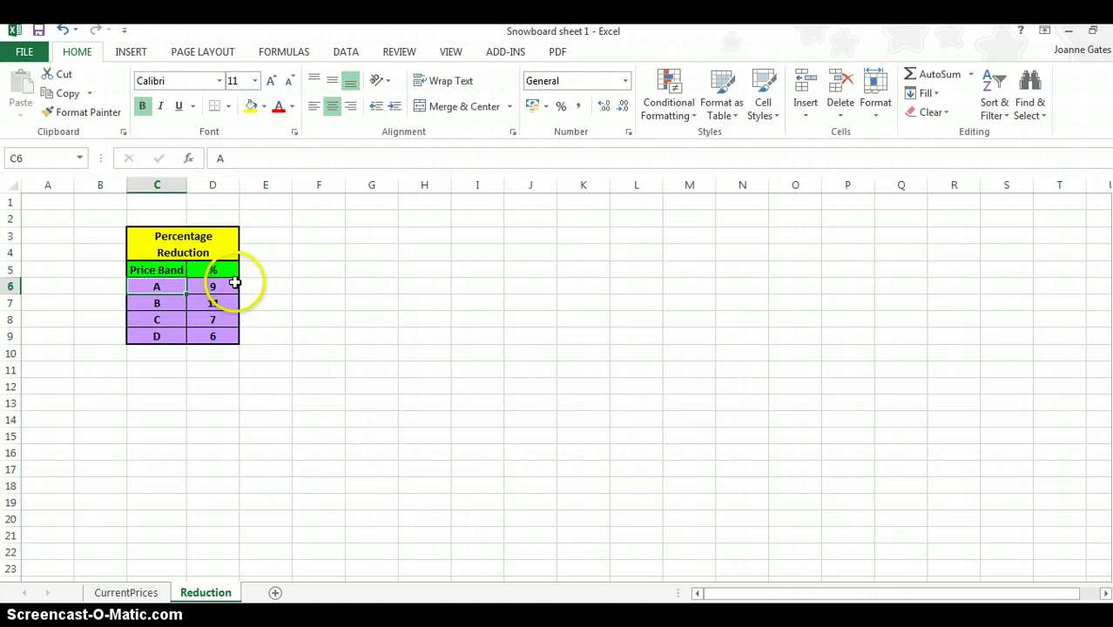
pyautogui.click(235, 284)
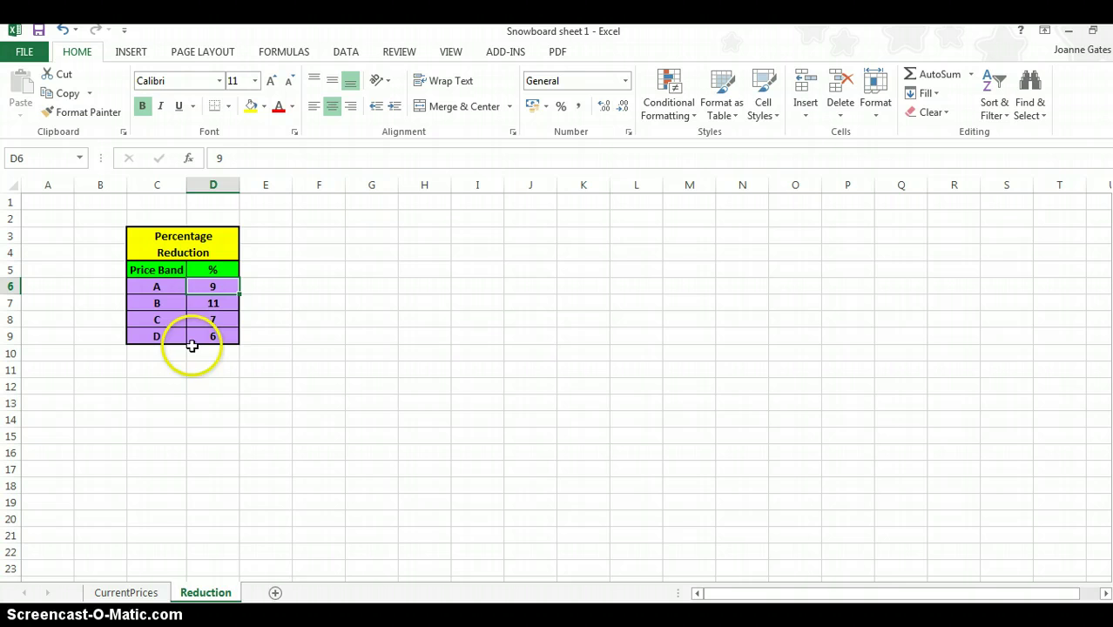
pyautogui.click(161, 303)
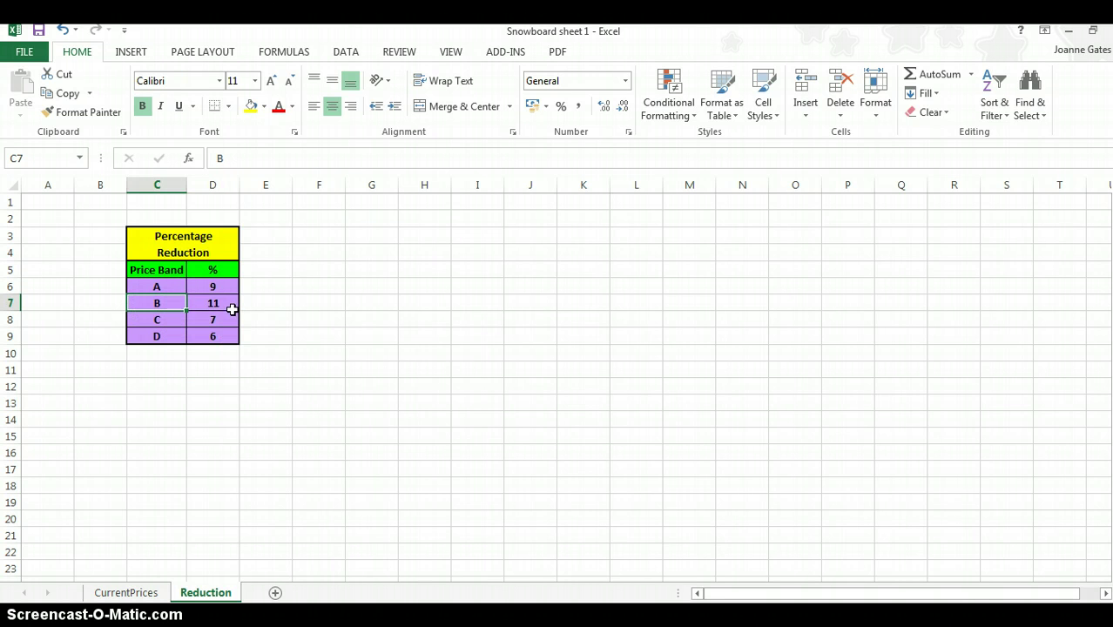
pyautogui.click(230, 306)
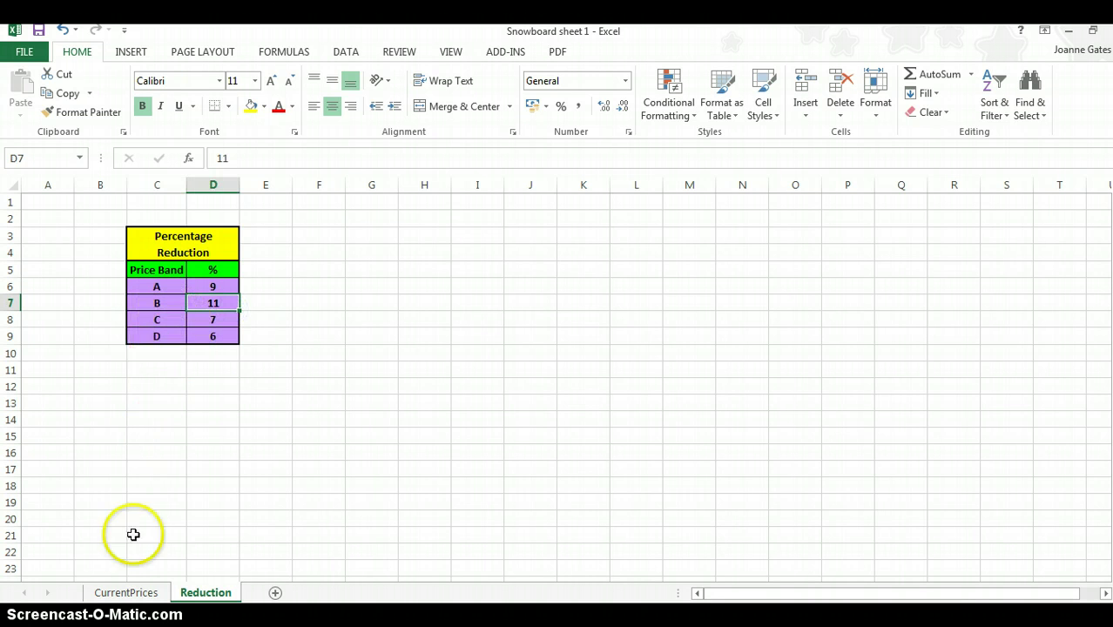
pyautogui.click(136, 593)
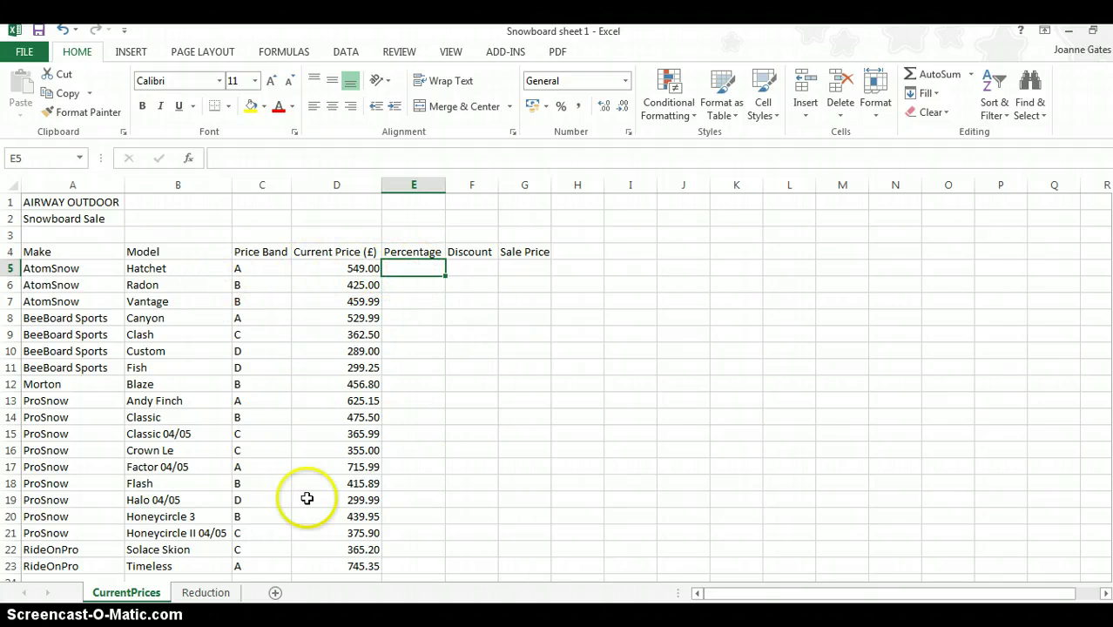
pyautogui.click(195, 601)
pyautogui.click(130, 594)
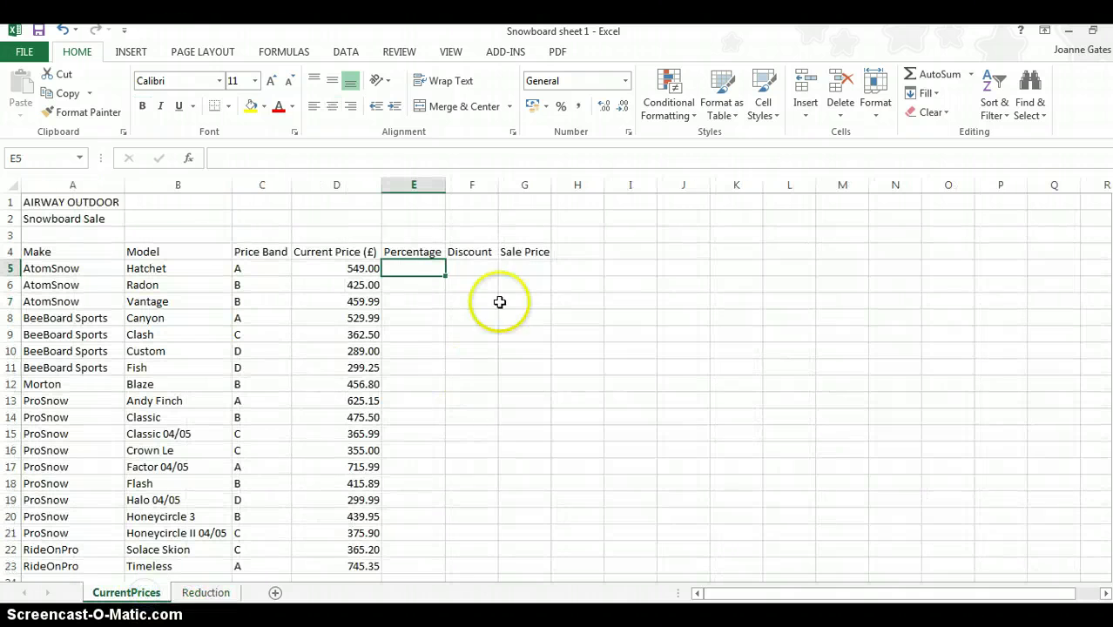
# Step: Insert a VLOOKUP function in Percentage cell E5 with the price band in C5 as its lookup value
pyautogui.click(417, 282)
pyautogui.click(417, 270)
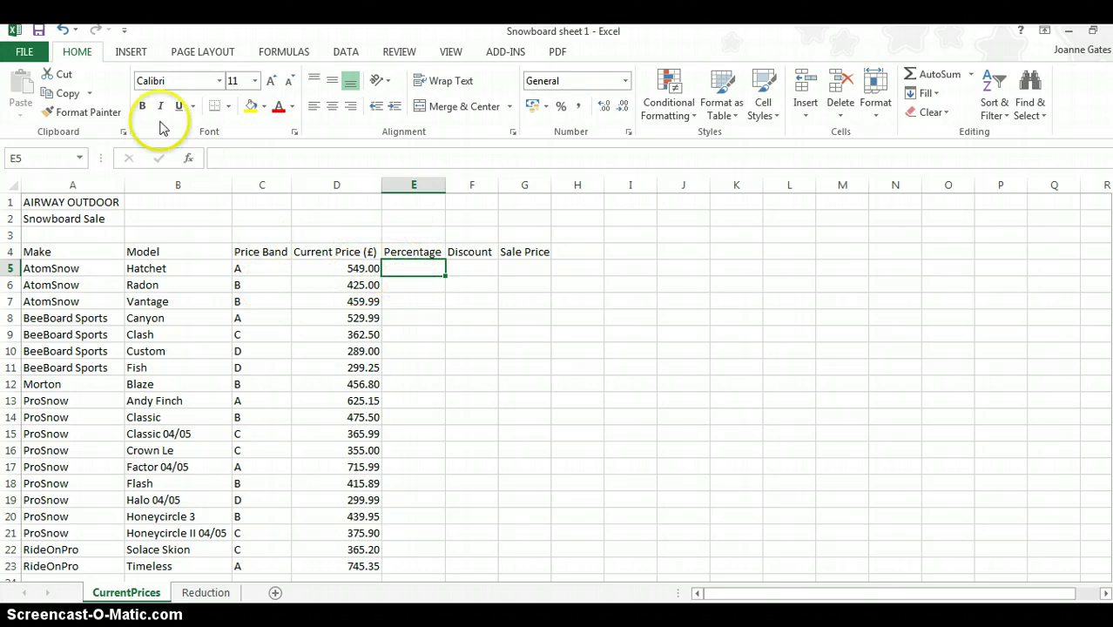
pyautogui.click(189, 159)
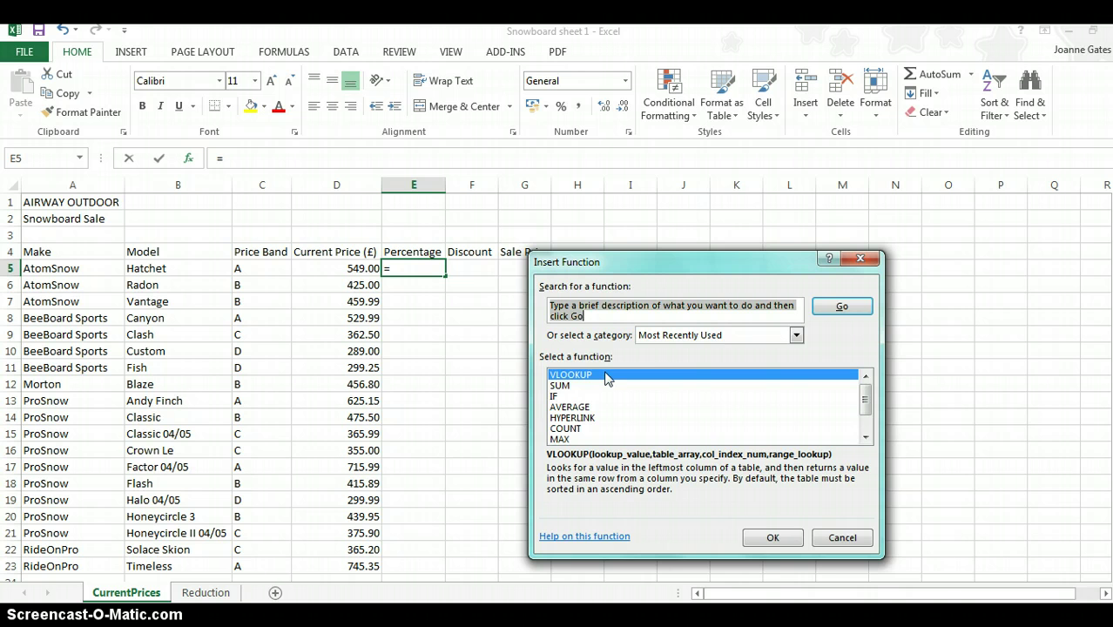
pyautogui.click(768, 539)
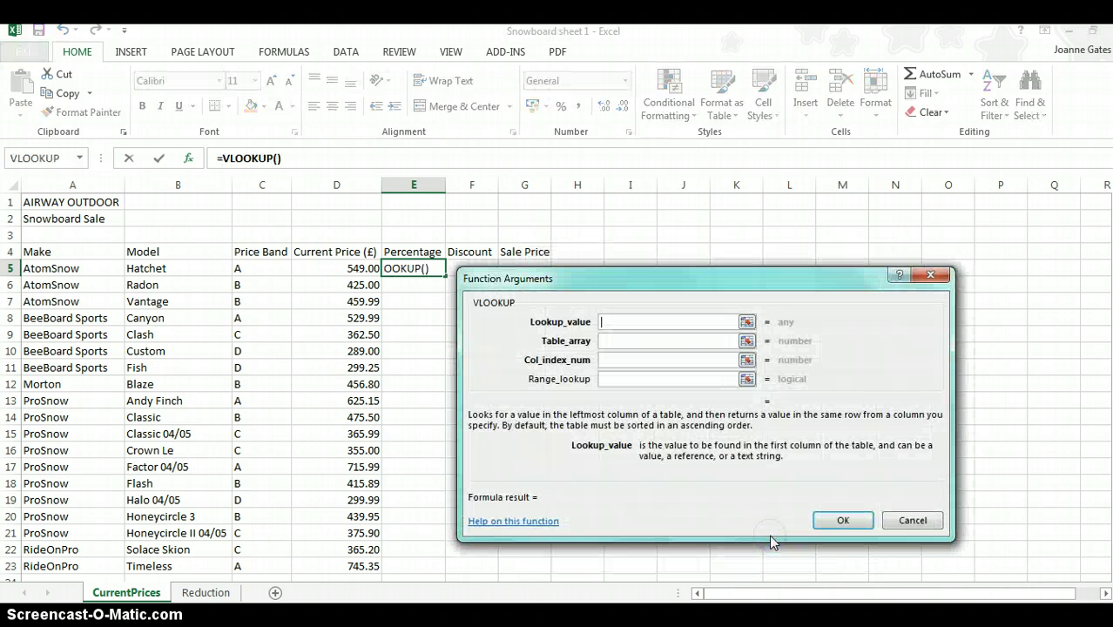
pyautogui.moveTo(625, 280); pyautogui.dragTo(725, 230)
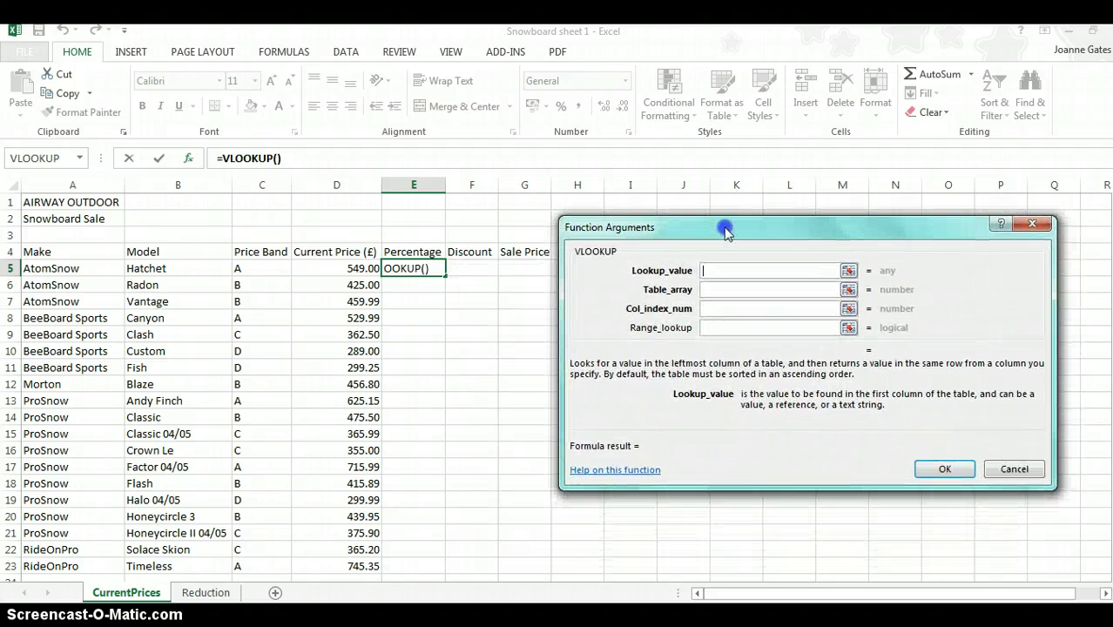
pyautogui.click(743, 272)
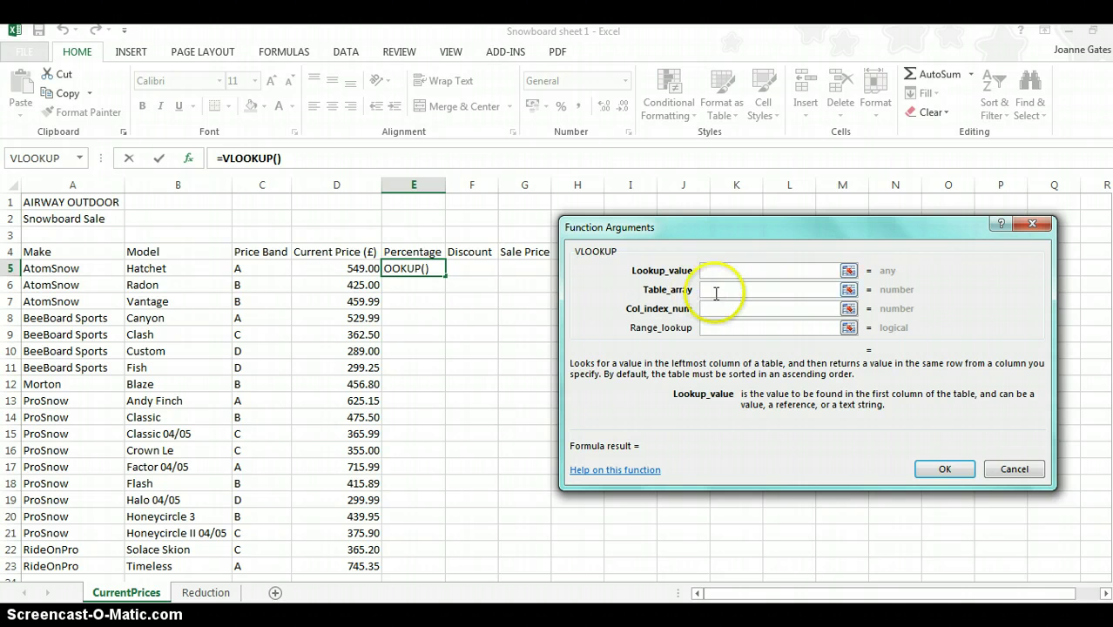
pyautogui.click(249, 268)
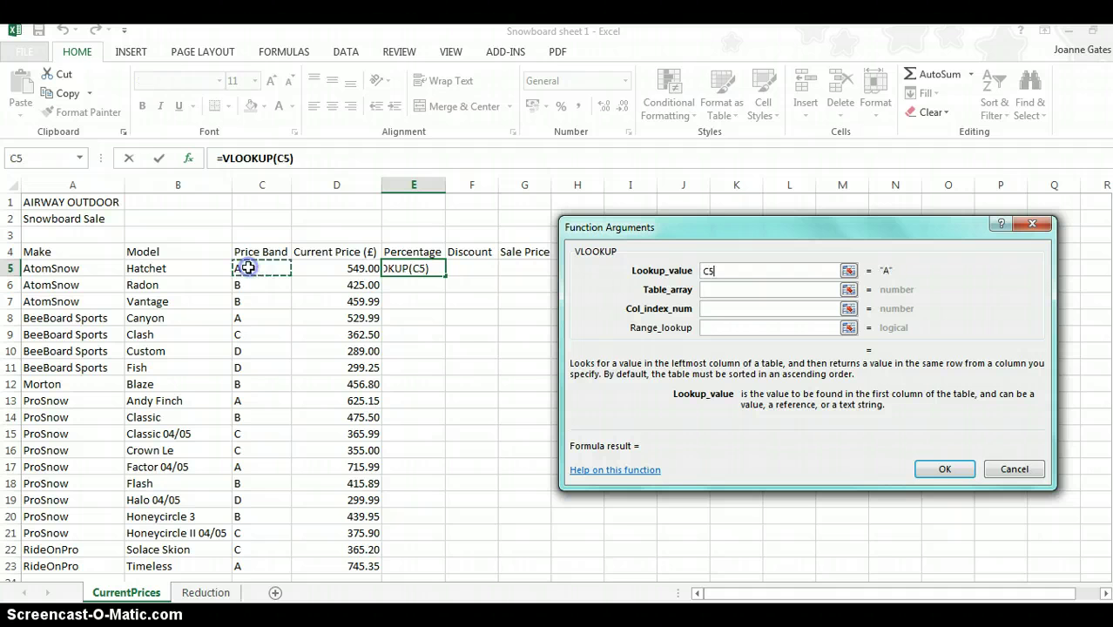
# Step: Set the VLOOKUP table array to the range C6:D9 on the Reduction sheet
pyautogui.click(711, 290)
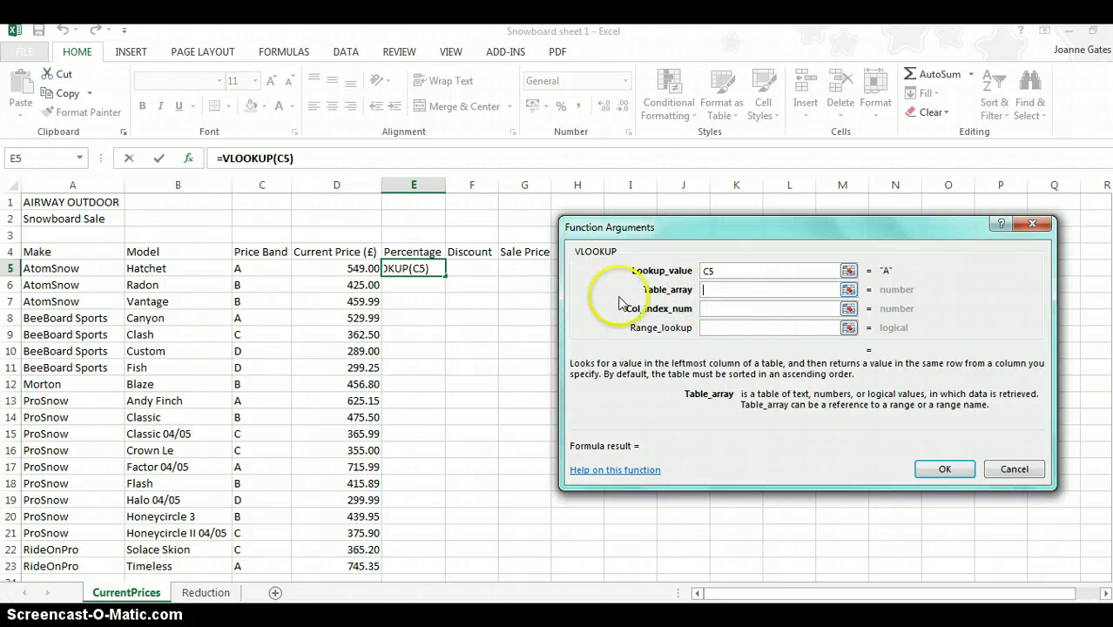
pyautogui.click(203, 593)
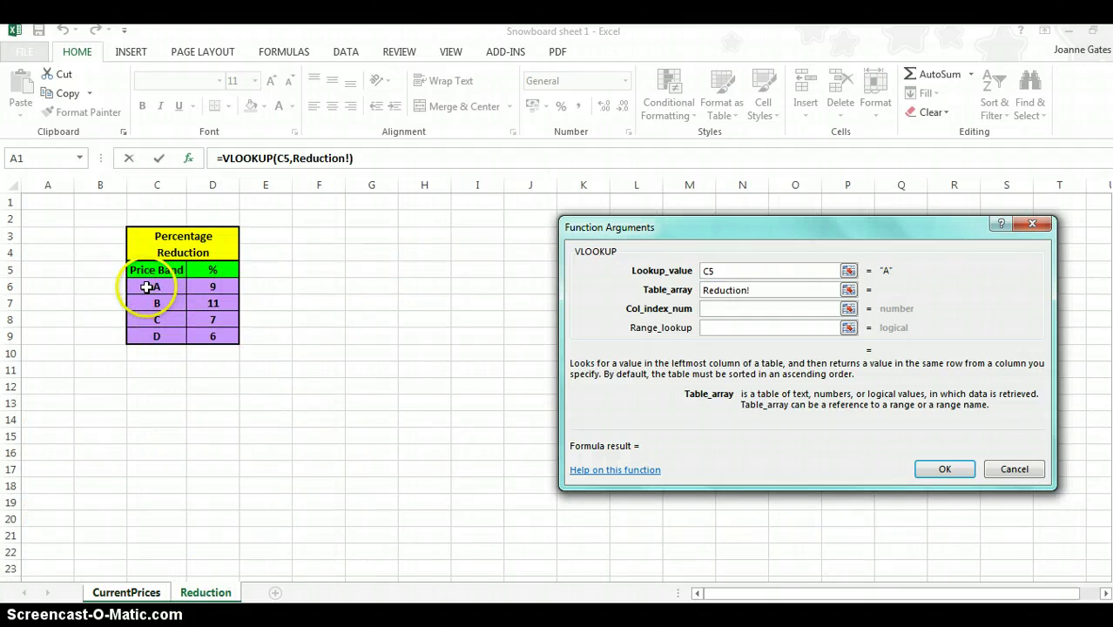
pyautogui.moveTo(146, 288); pyautogui.dragTo(196, 295)
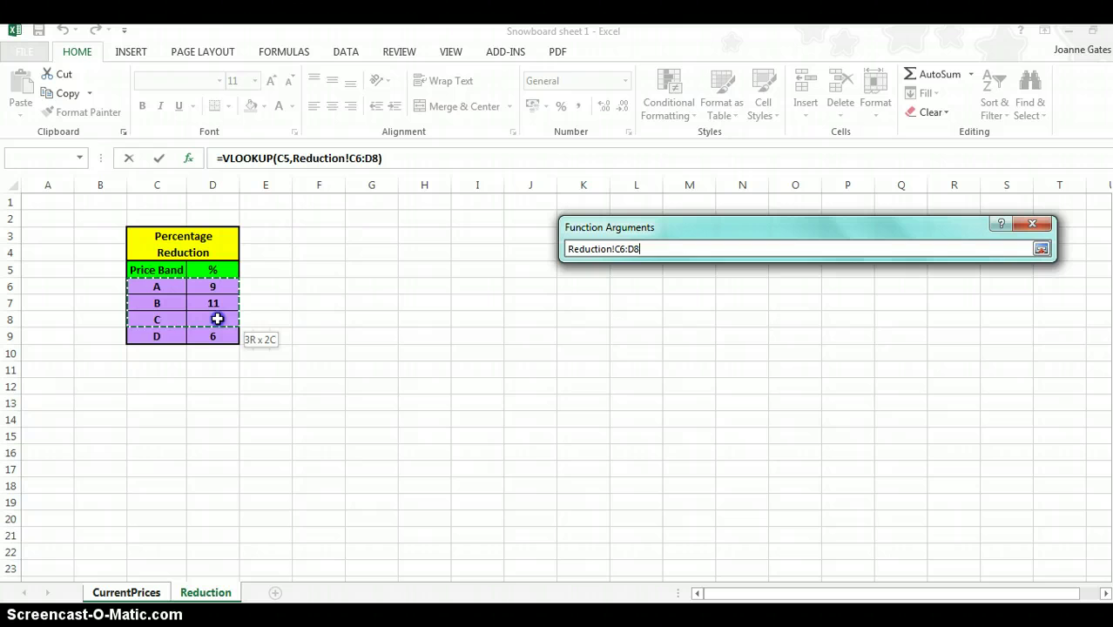
pyautogui.moveTo(218, 338); pyautogui.dragTo(218, 338)
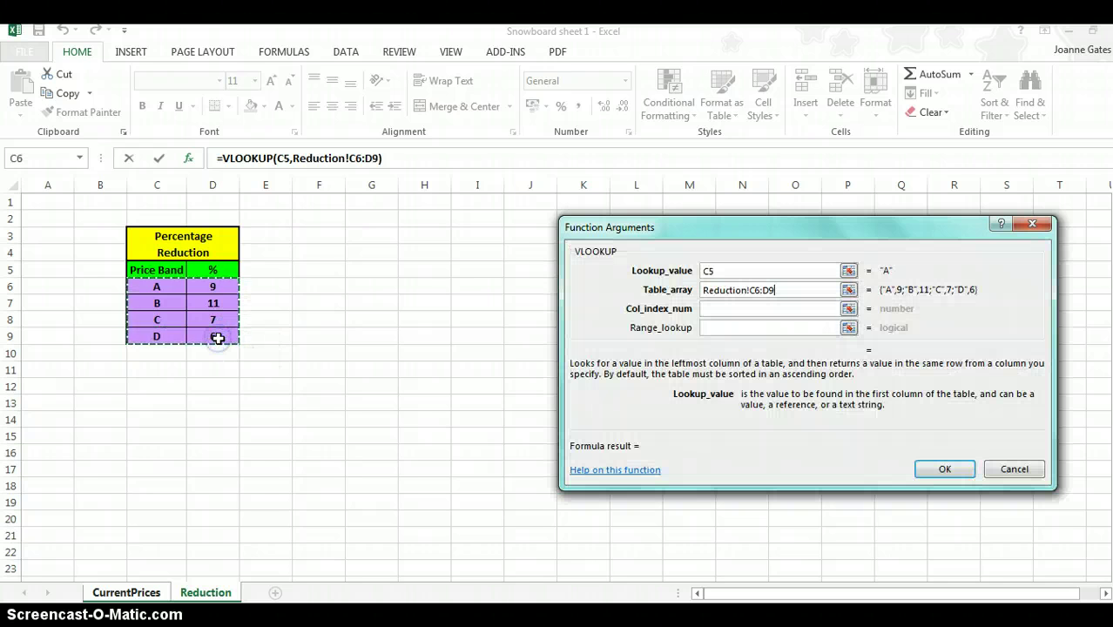
# Step: Set the VLOOKUP column index number to 2, clearing any sheet reference from that argument
pyautogui.click(783, 307)
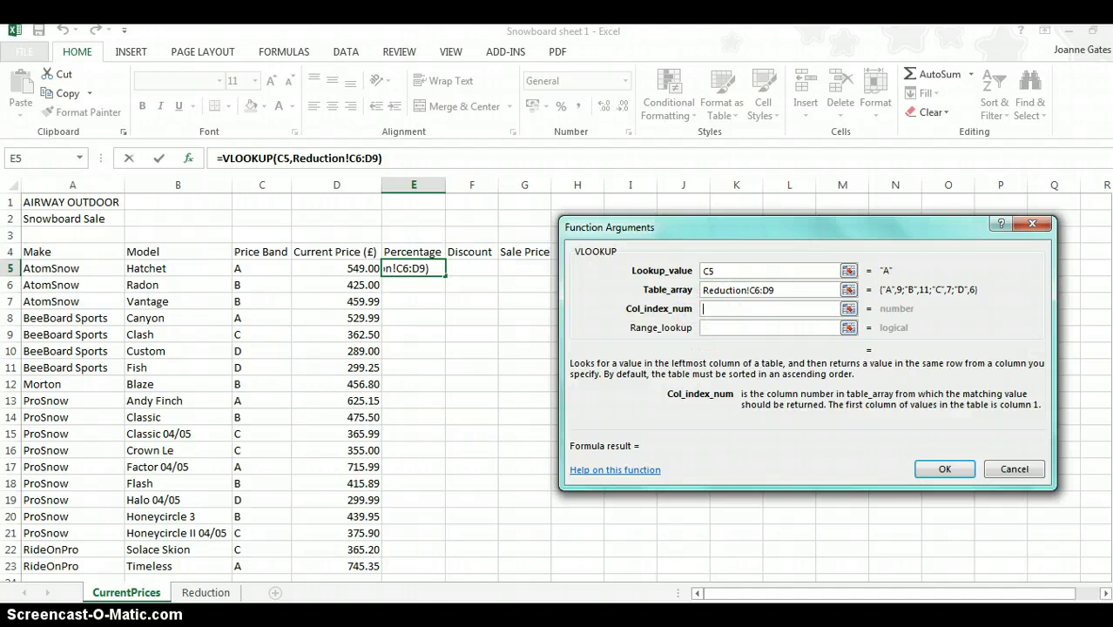
pyautogui.moveTo(331, 625)
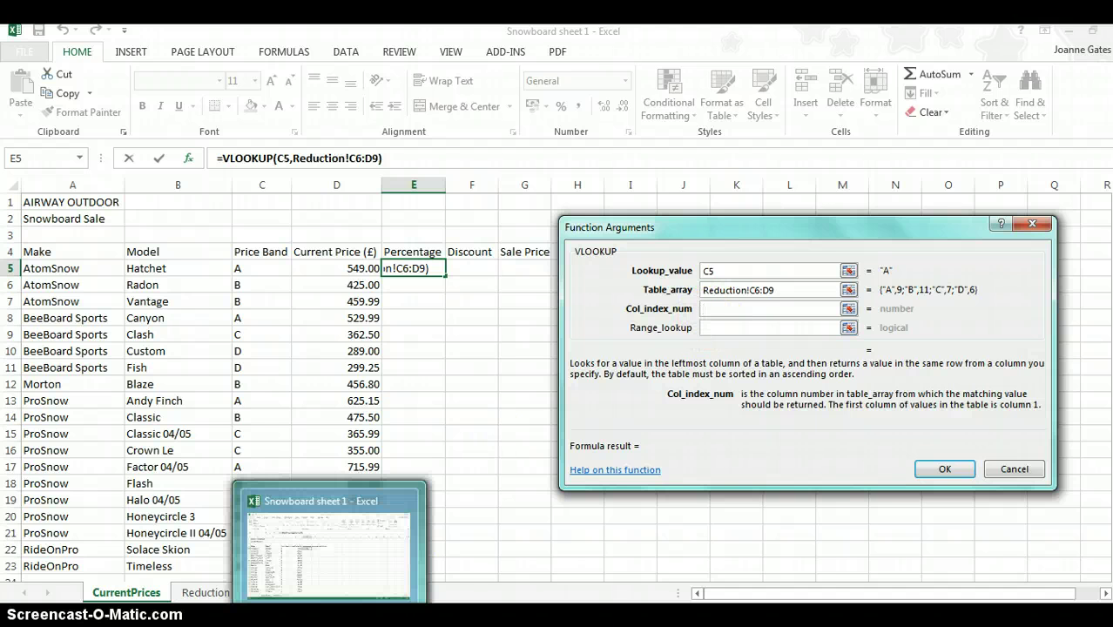
pyautogui.click(209, 592)
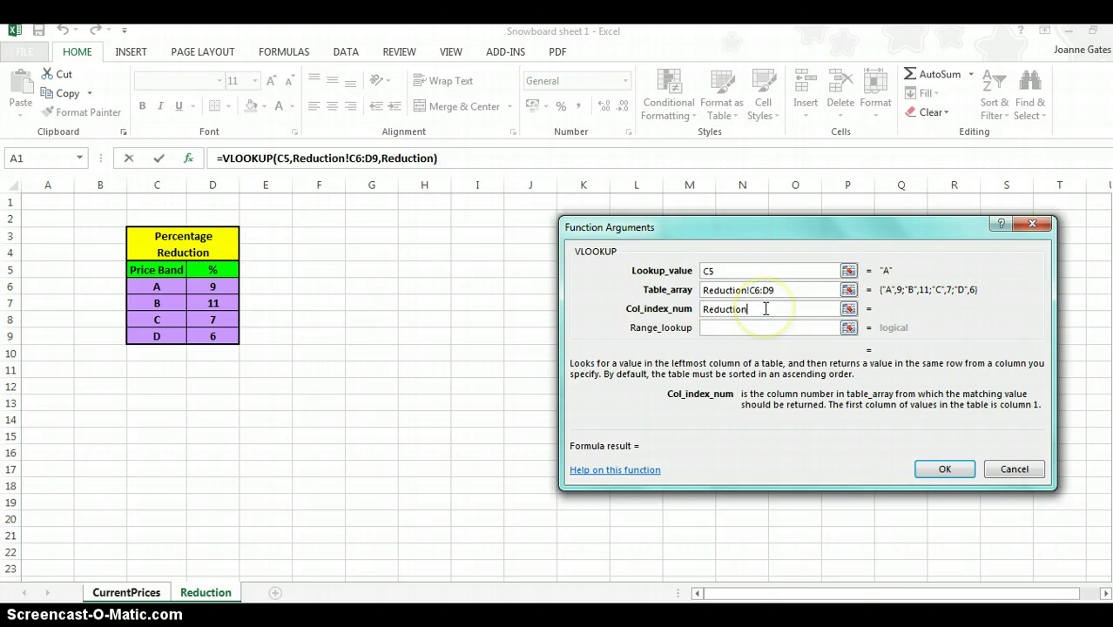
pyautogui.press('BackSpace')
pyautogui.press('BackSpace')
pyautogui.press('BackSpace')
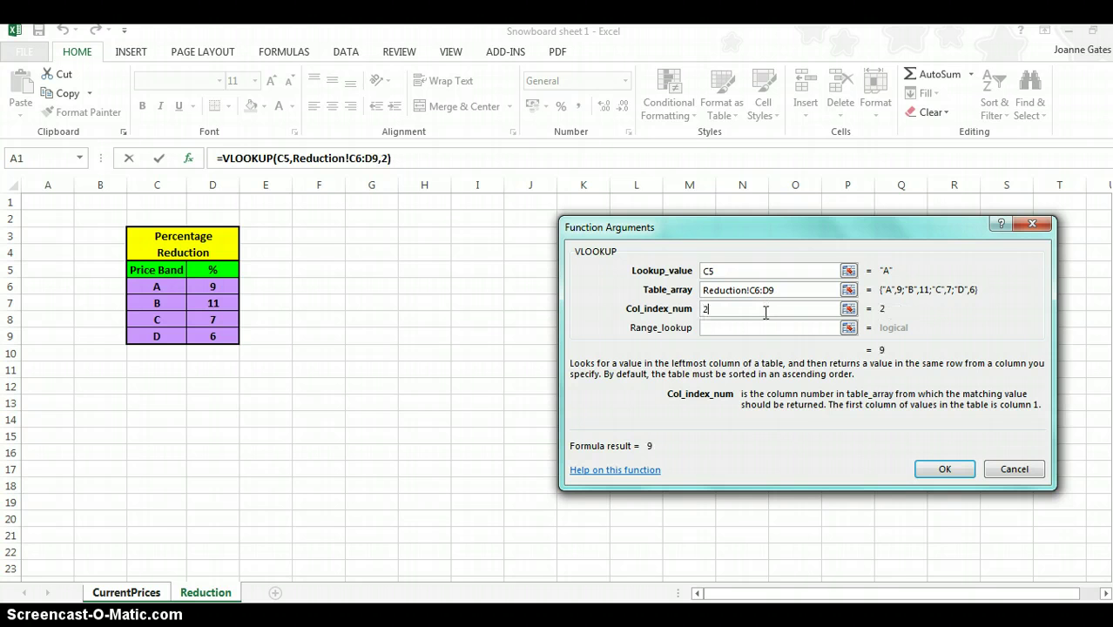
# Step: Set the VLOOKUP range lookup to False for an exact match and confirm the function in E5
pyautogui.click(758, 331)
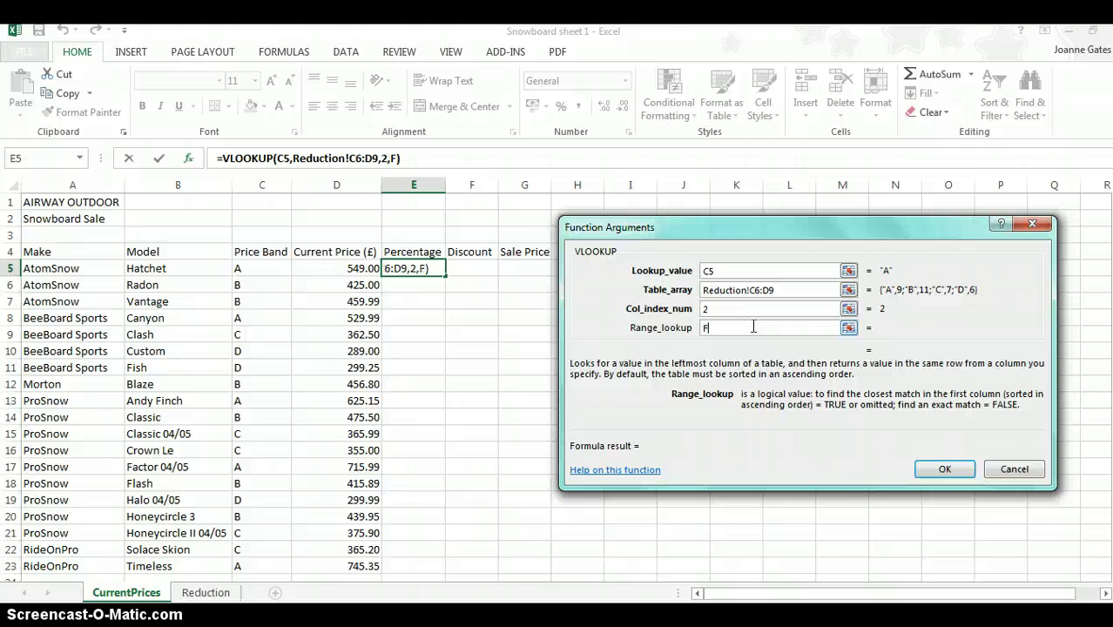
pyautogui.write('e')
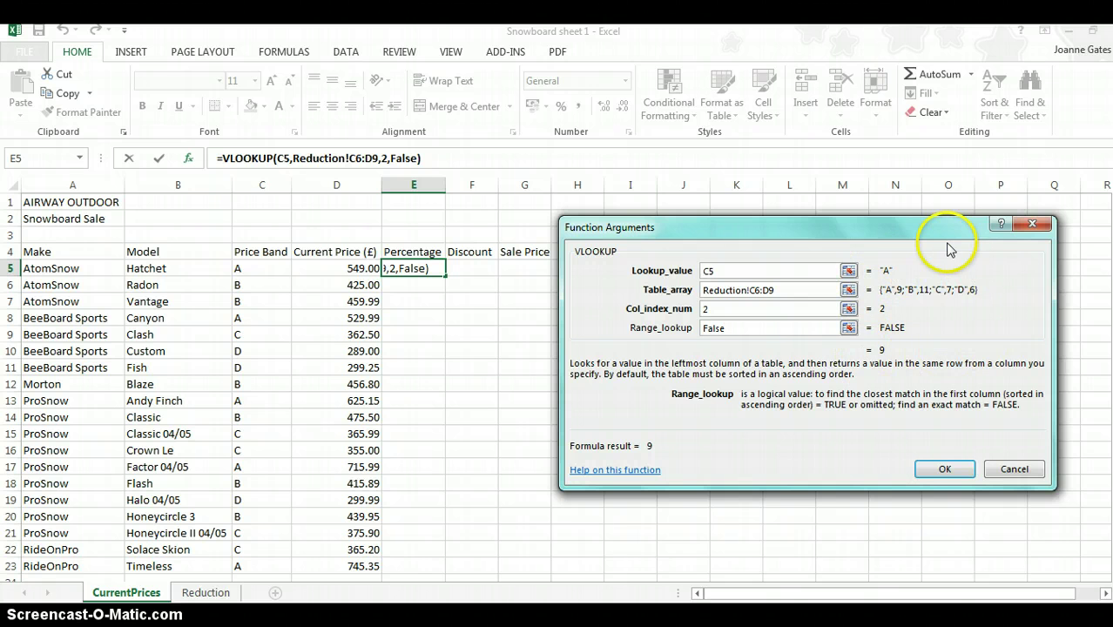
pyautogui.click(945, 471)
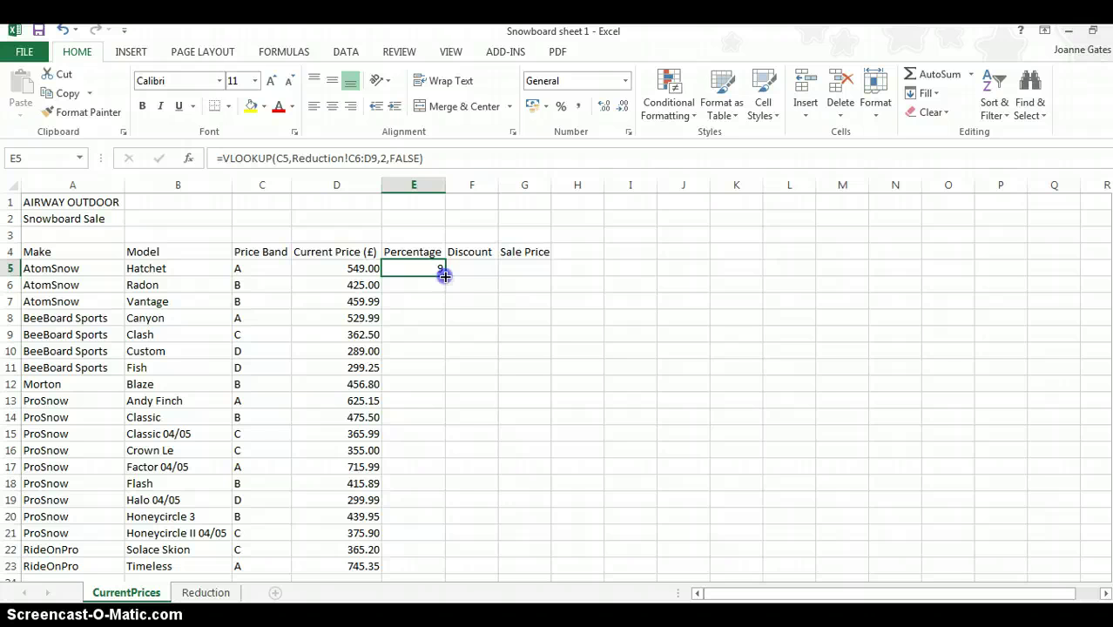
# Step: Try to fill the VLOOKUP formula from E5 down to E23, and undo the fill after checking the Reduction table
pyautogui.moveTo(444, 276); pyautogui.dragTo(404, 576)
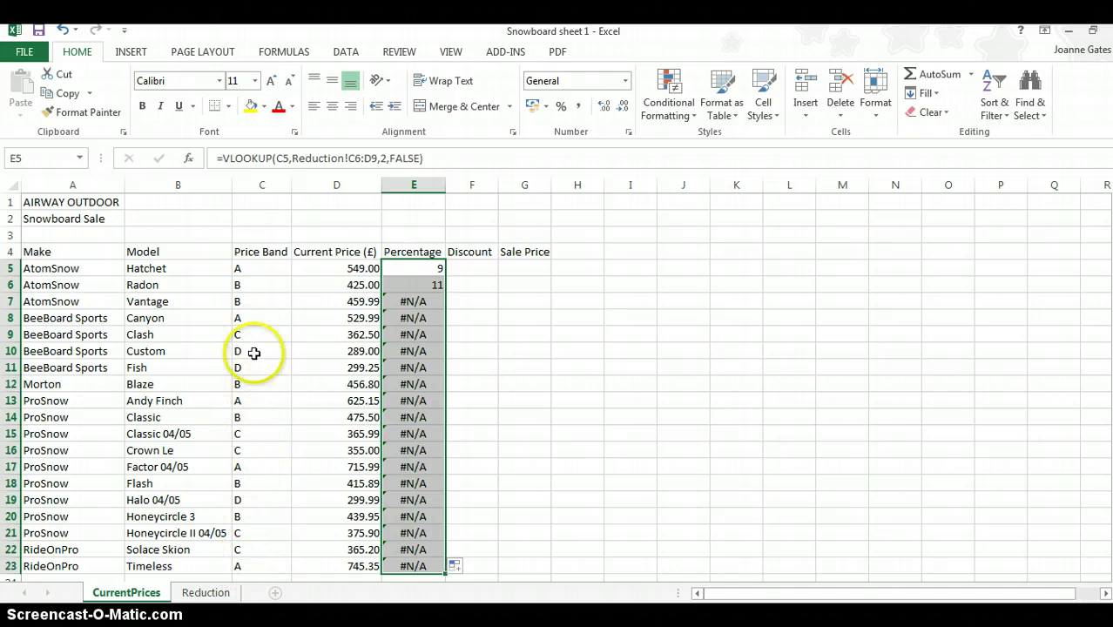
pyautogui.moveTo(249, 401); pyautogui.dragTo(252, 475)
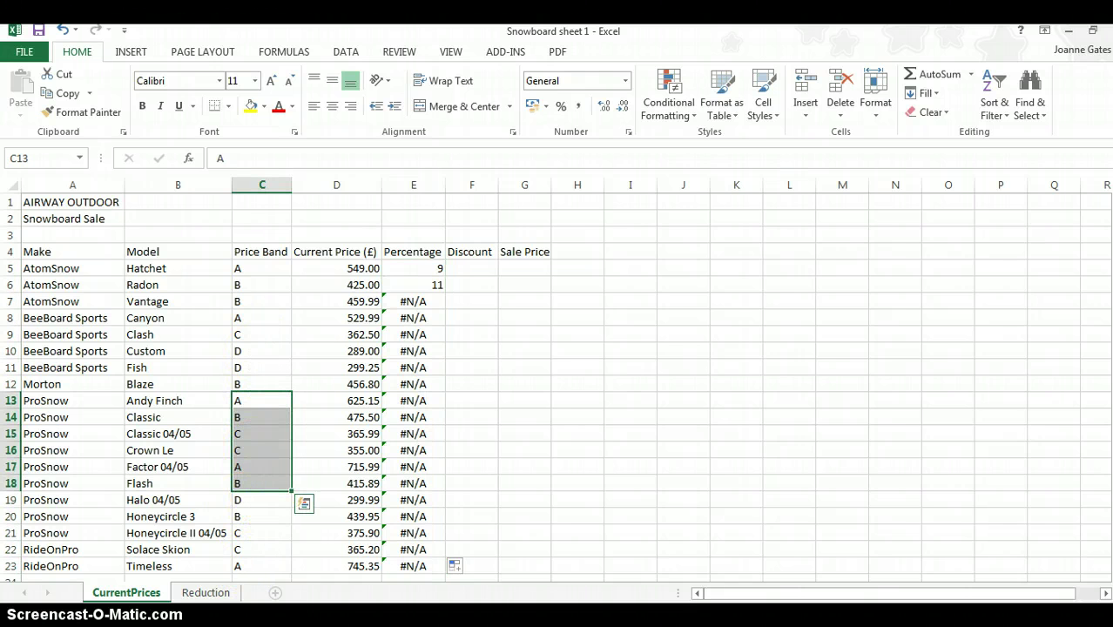
pyautogui.click(196, 596)
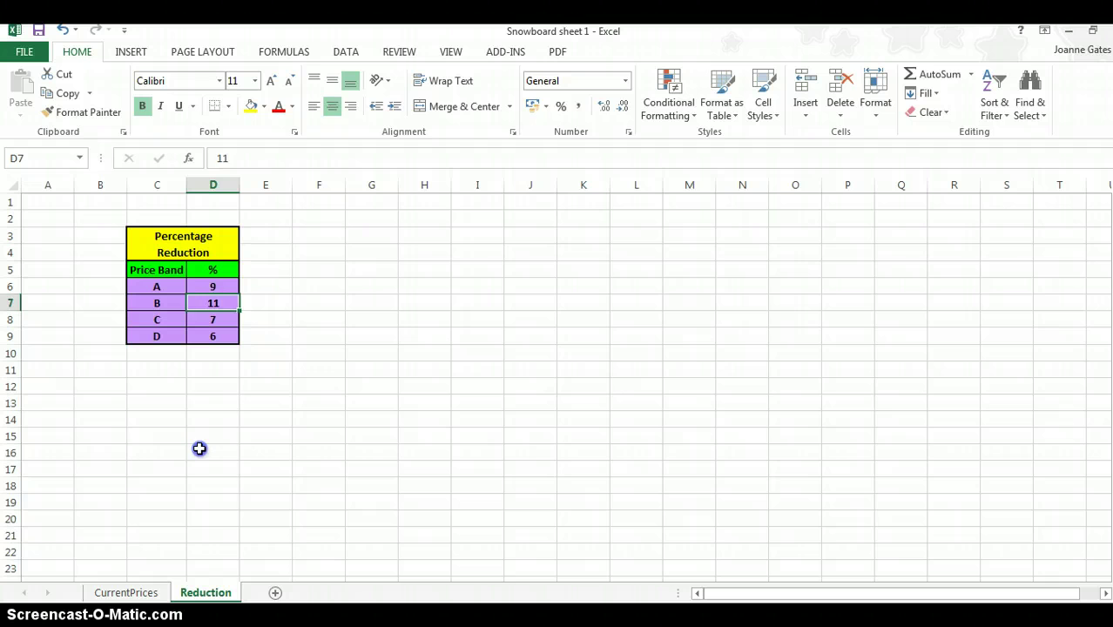
pyautogui.click(209, 503)
pyautogui.click(216, 548)
pyautogui.click(224, 418)
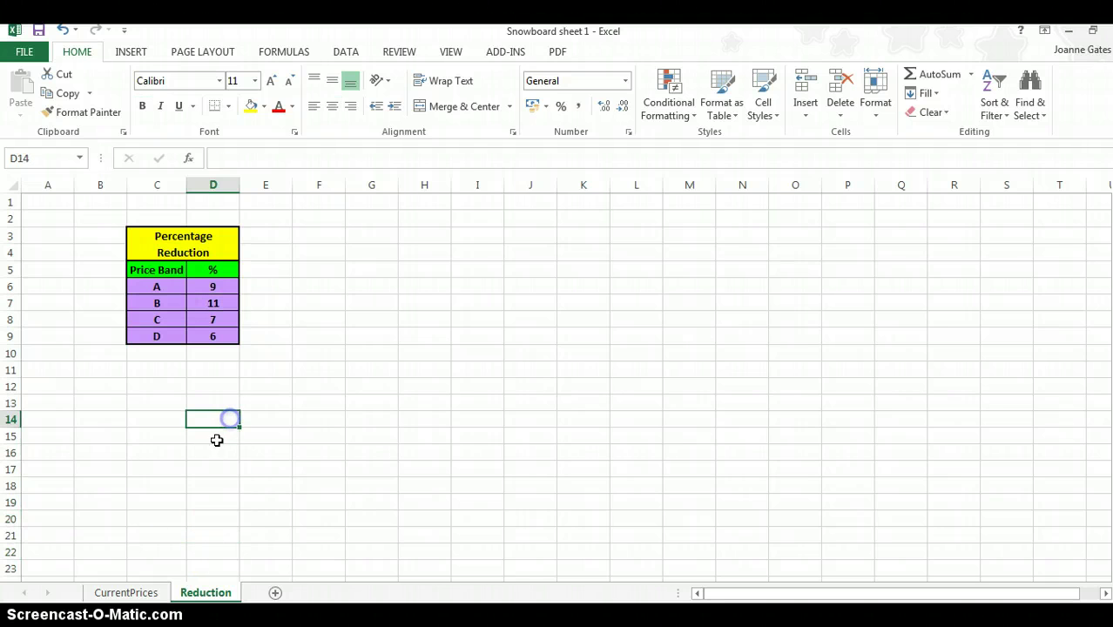
pyautogui.click(131, 596)
pyautogui.click(128, 595)
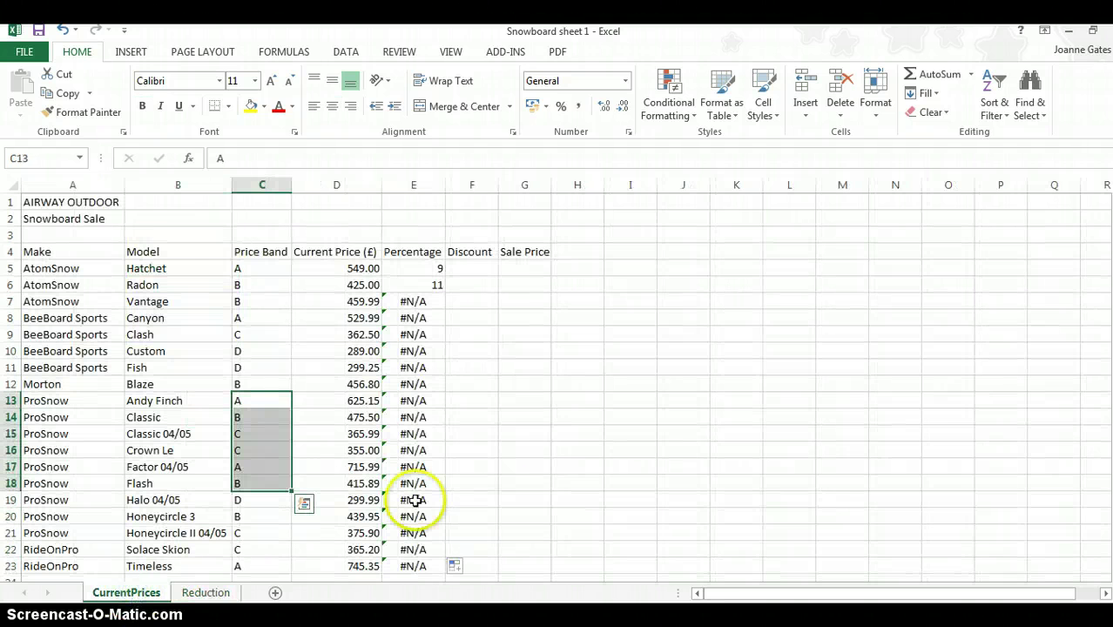
pyautogui.click(62, 30)
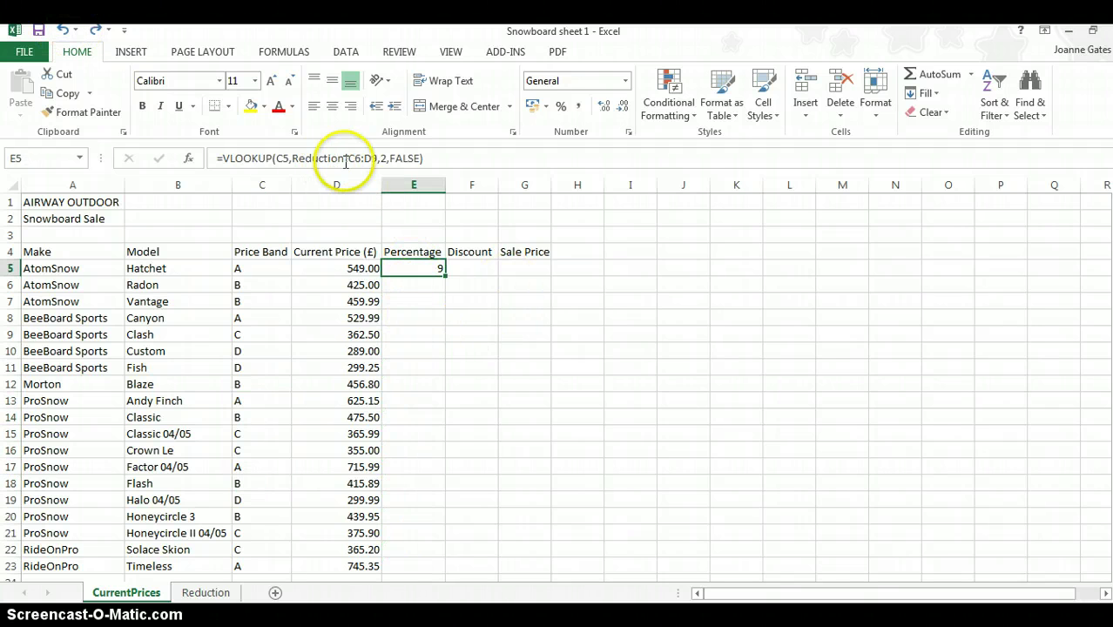
# Step: Make the table array in E5's VLOOKUP formula absolute as Reduction!$C$6:$D$9, after rechecking the range on the Reduction sheet
pyautogui.click(406, 282)
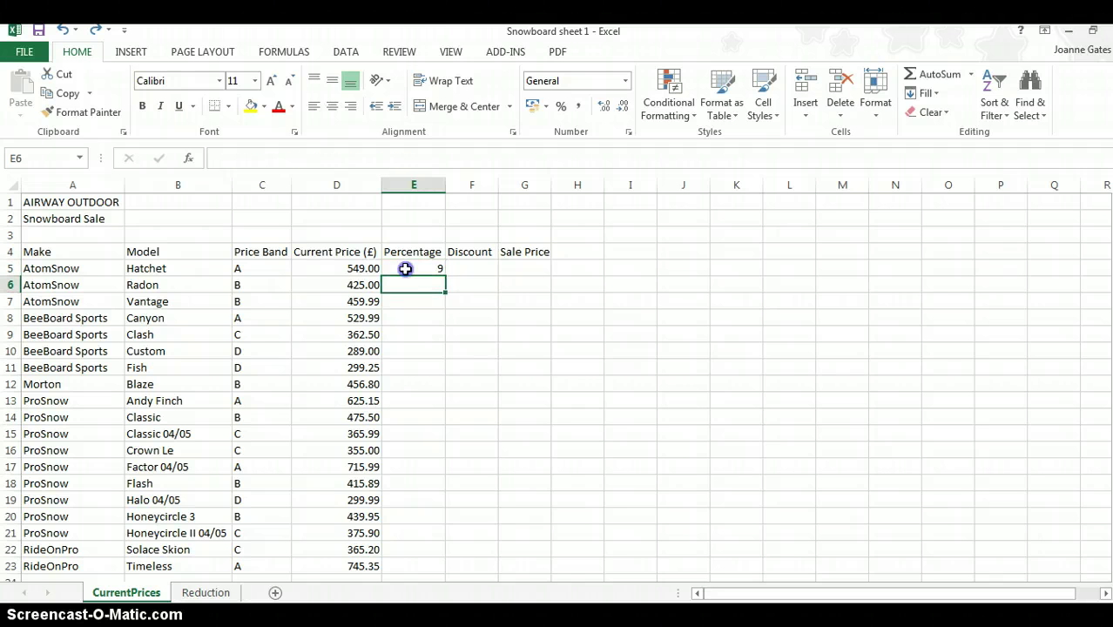
pyautogui.click(406, 269)
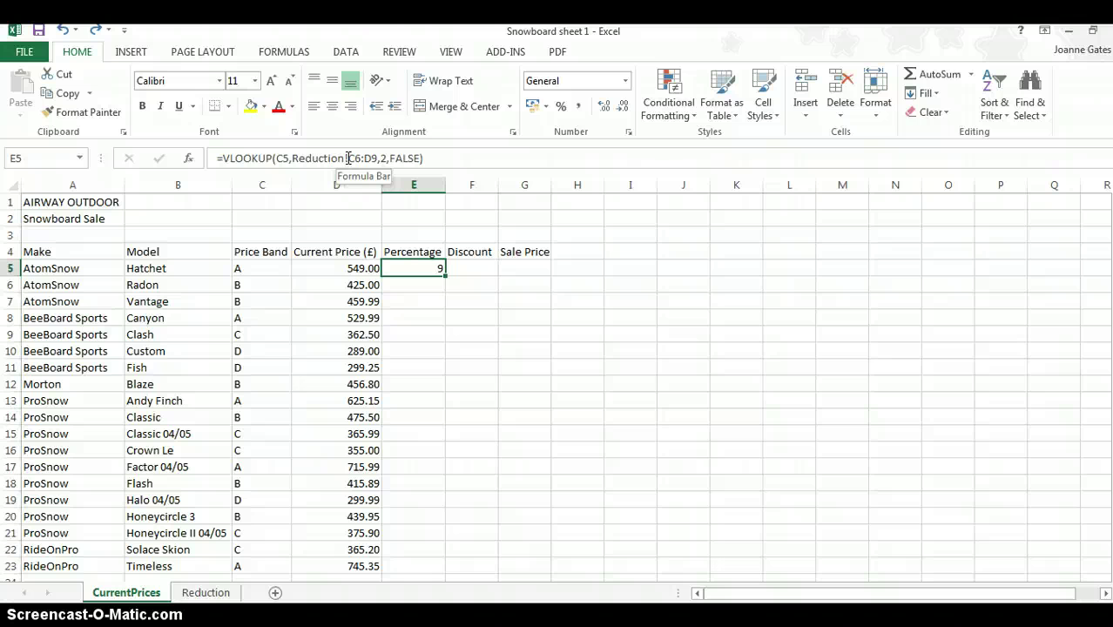
pyautogui.click(206, 593)
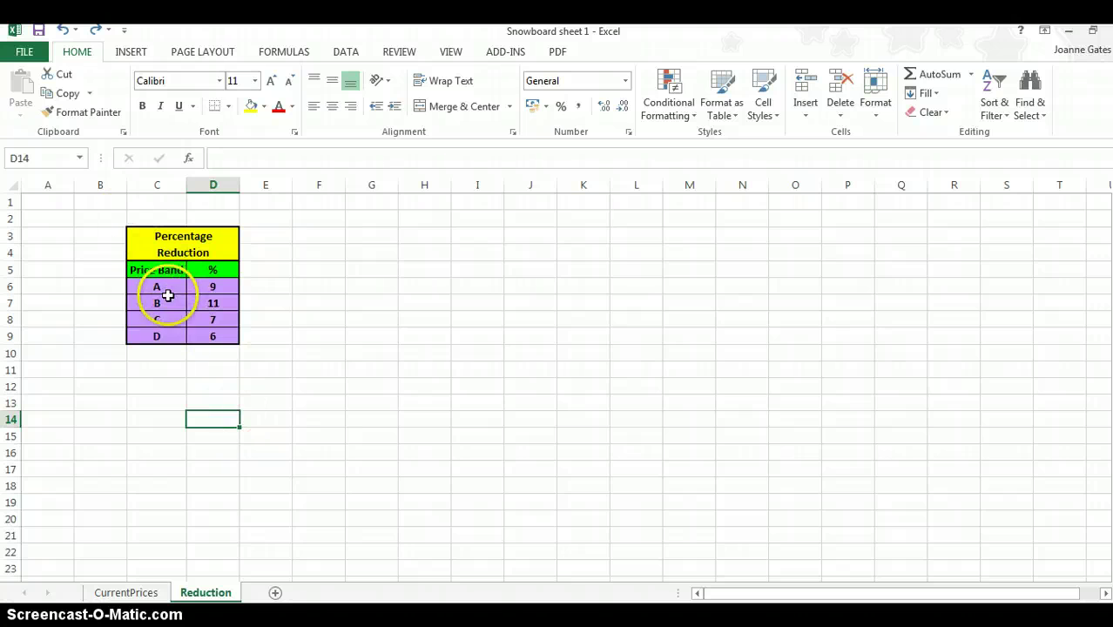
pyautogui.click(131, 593)
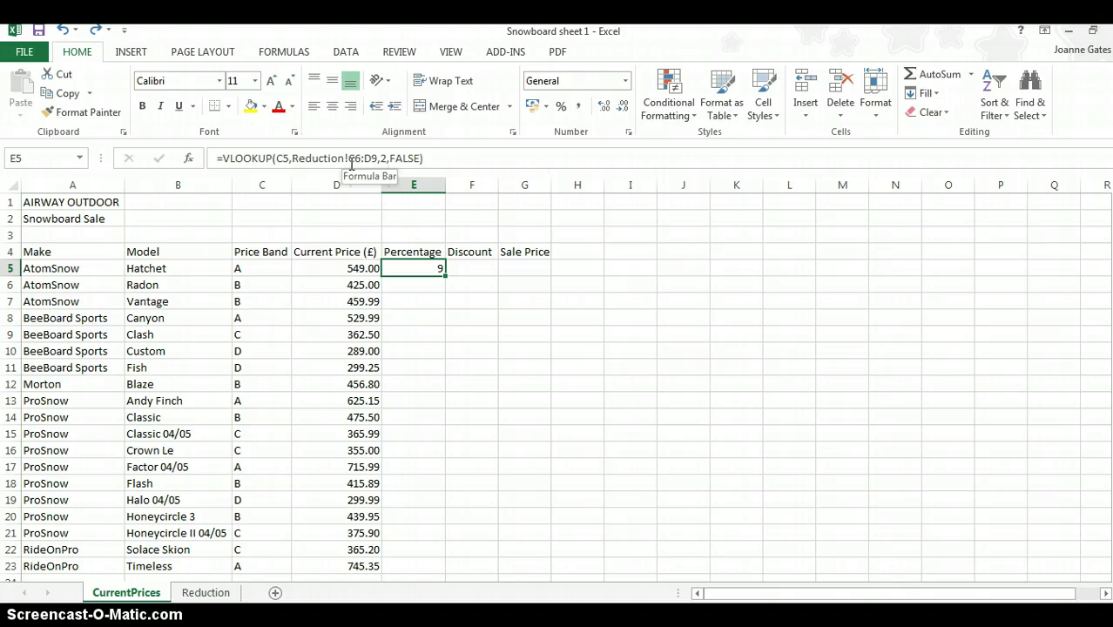
pyautogui.click(350, 159)
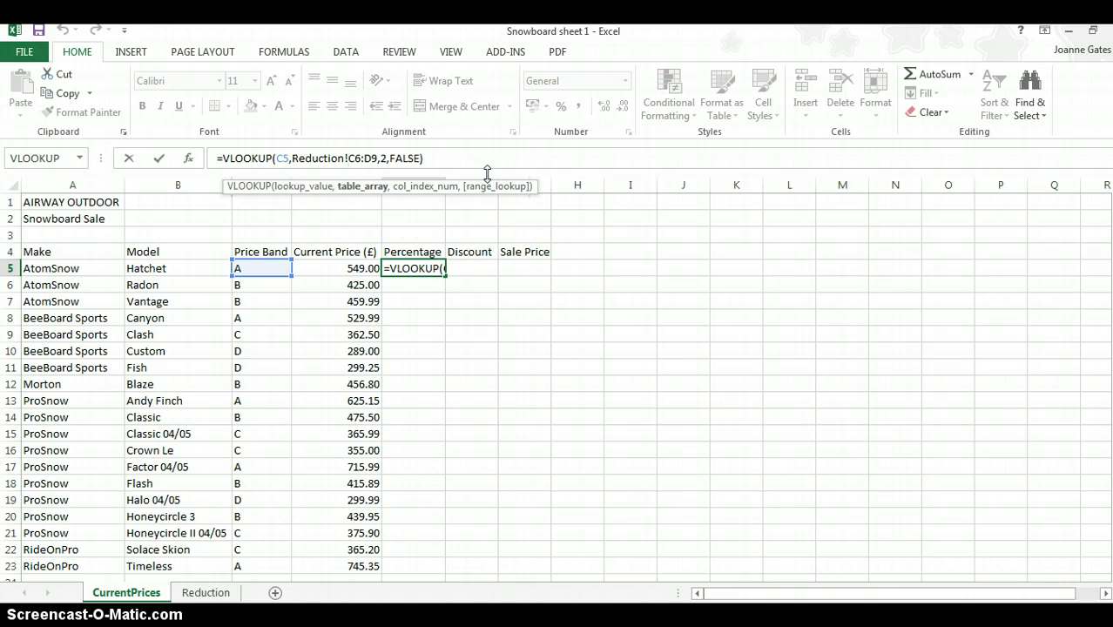
pyautogui.press('F4')
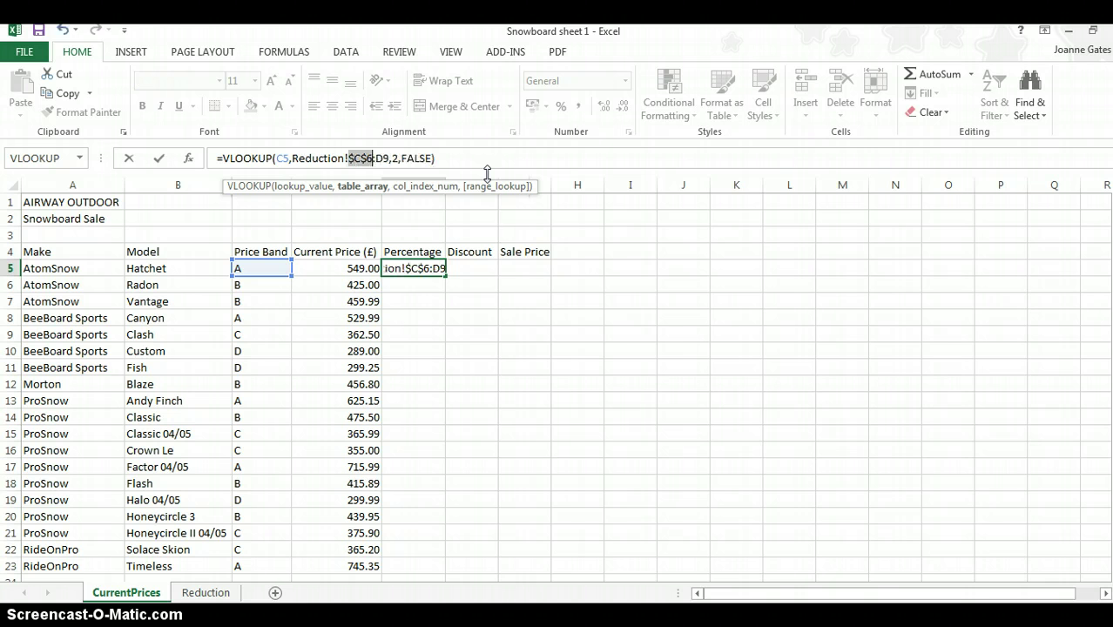
pyautogui.click(374, 160)
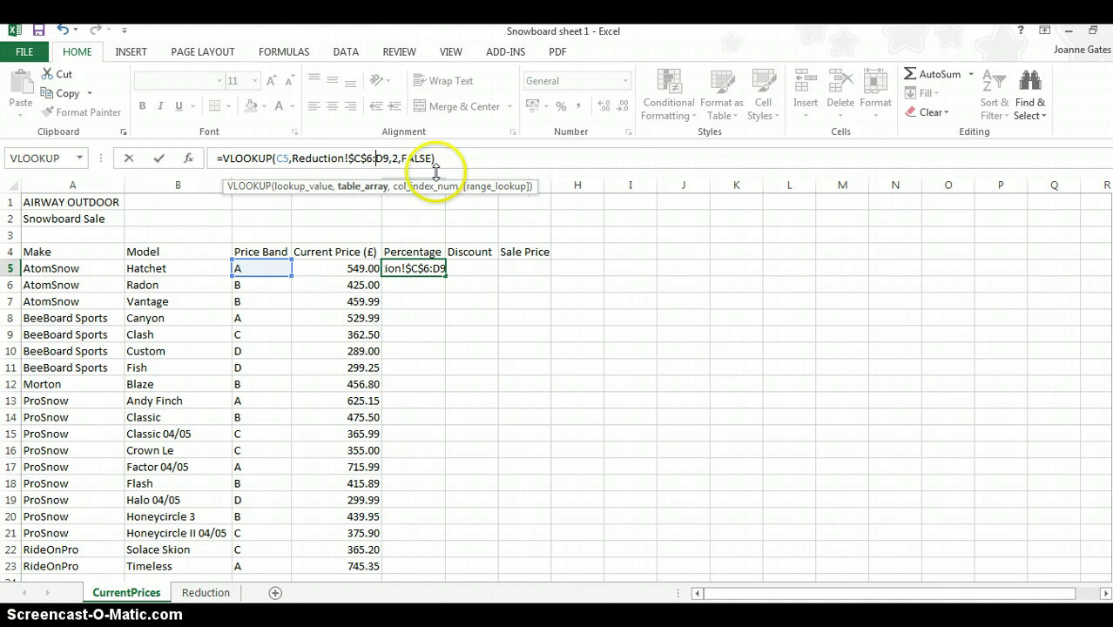
pyautogui.press('F4')
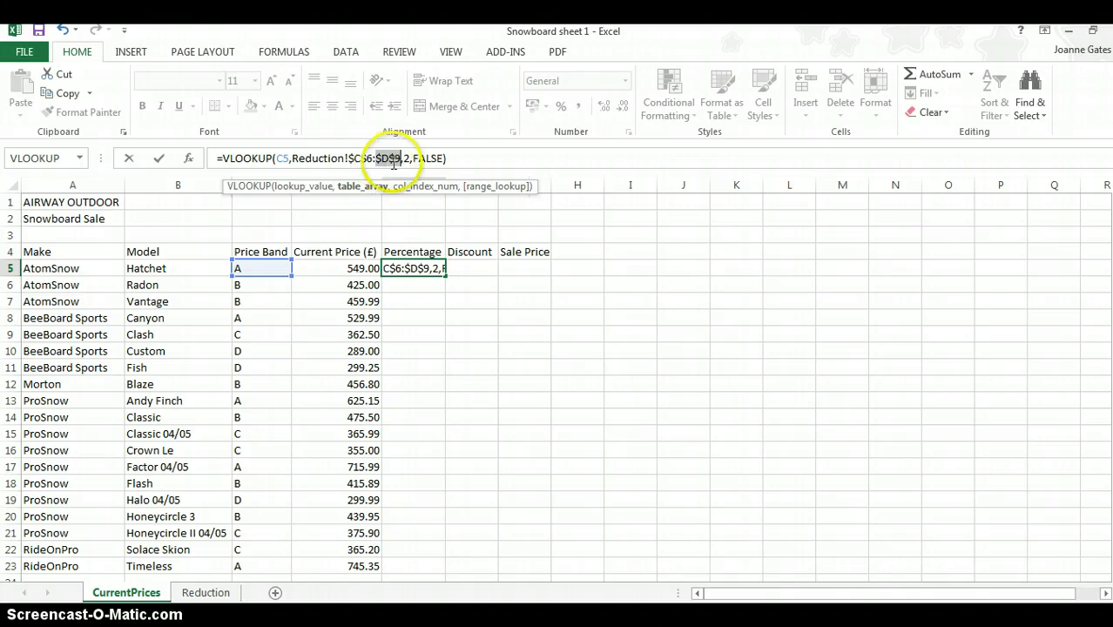
pyautogui.press('Return')
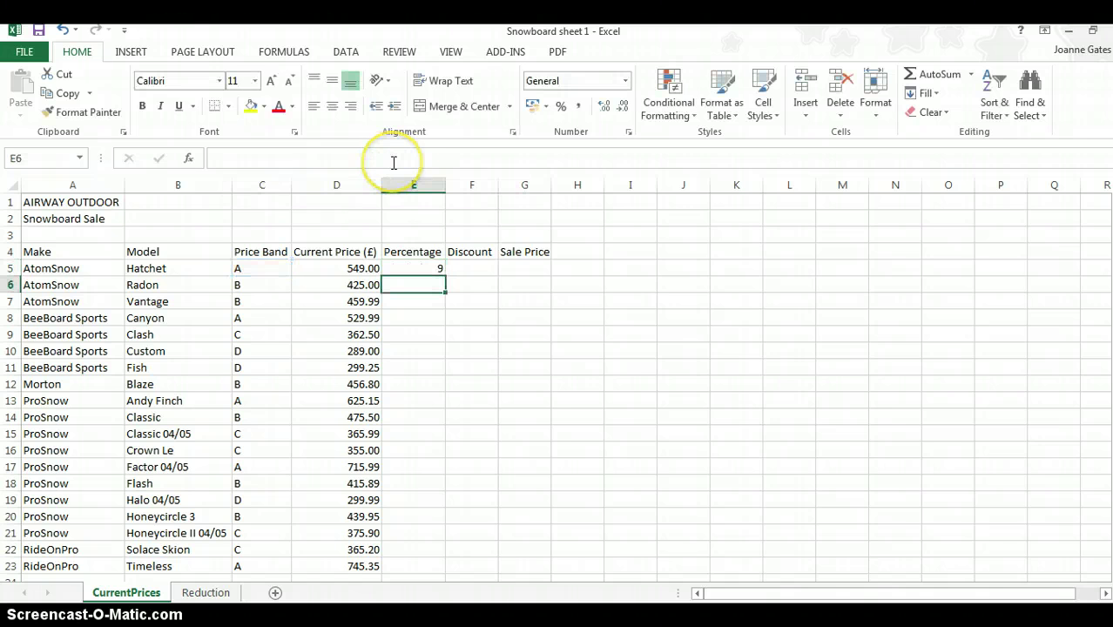
# Step: Fill the VLOOKUP formula from E5 down to E23 and check the percentages against the Reduction table
pyautogui.click(424, 271)
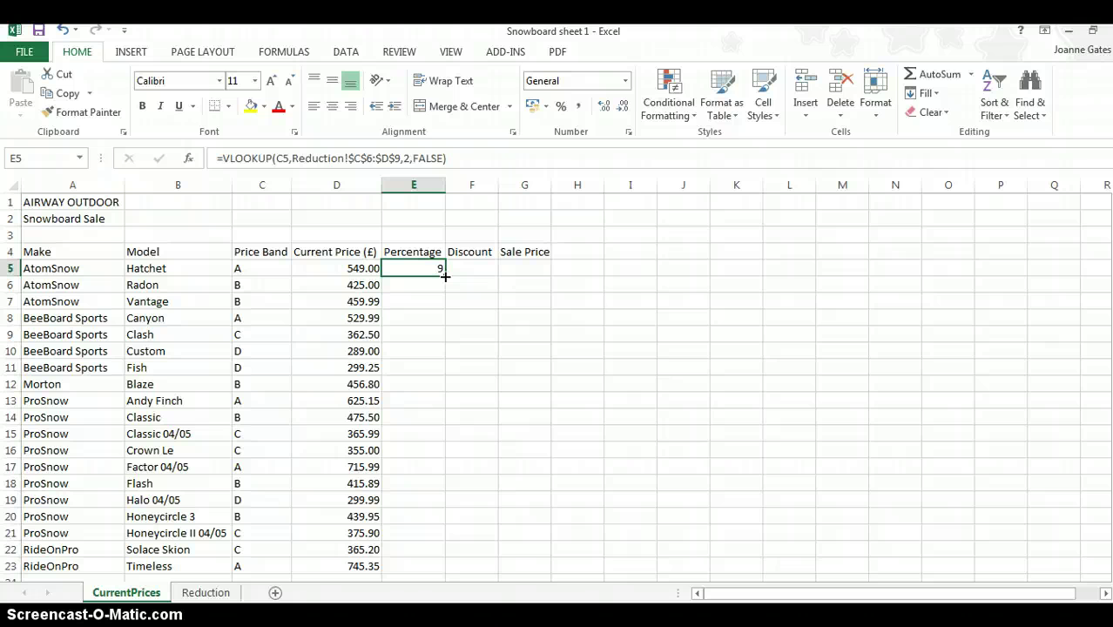
pyautogui.moveTo(443, 276); pyautogui.dragTo(433, 501)
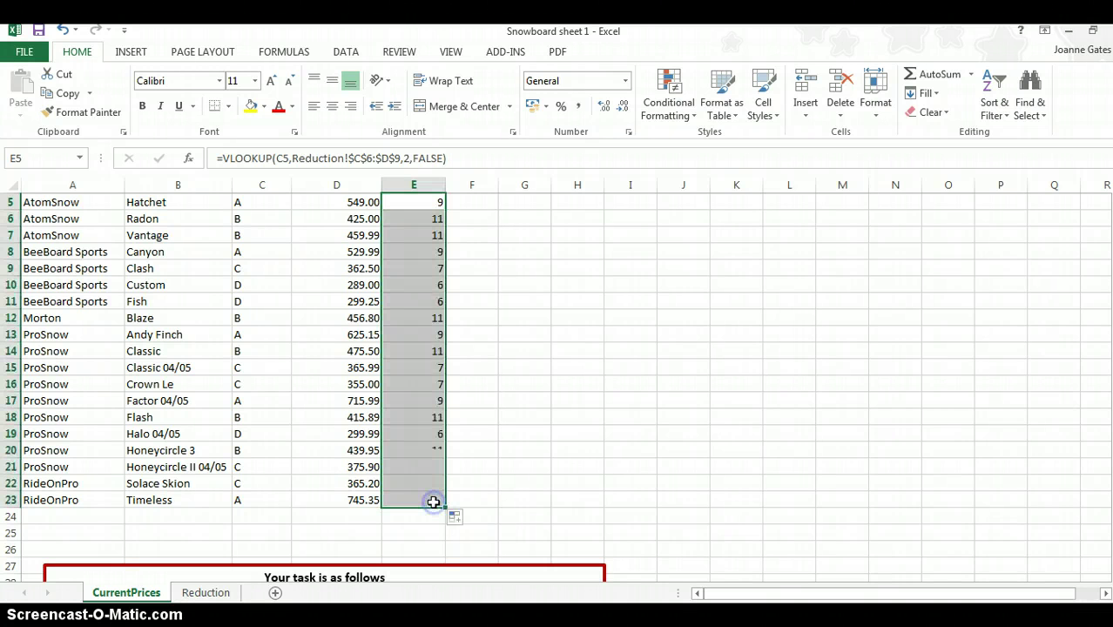
pyautogui.click(549, 468)
pyautogui.scroll(2, 570, 453)
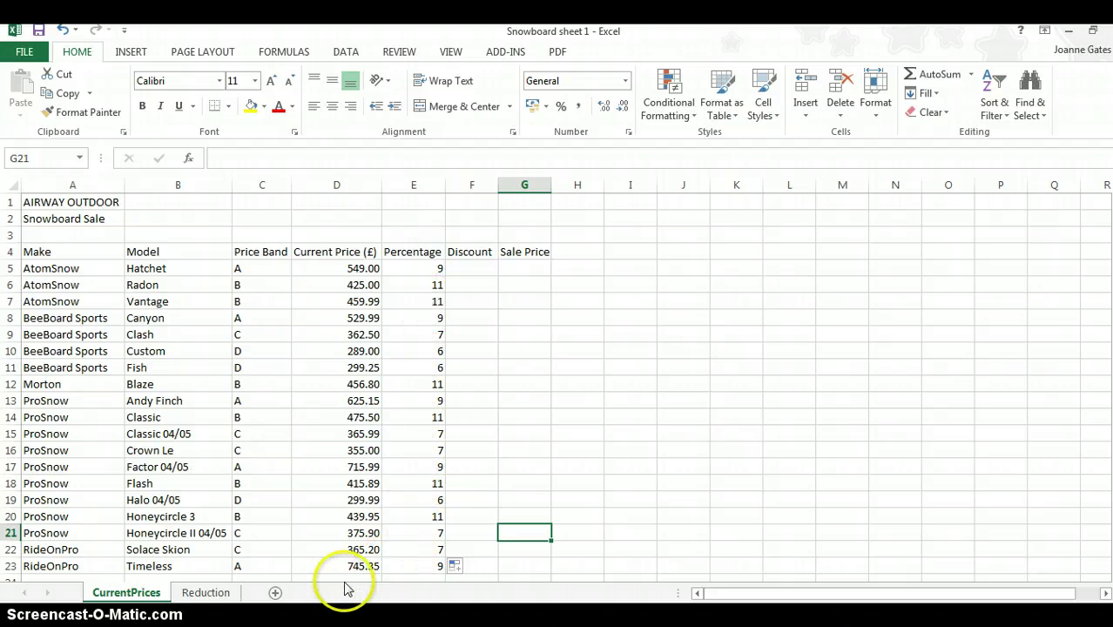
pyautogui.click(206, 593)
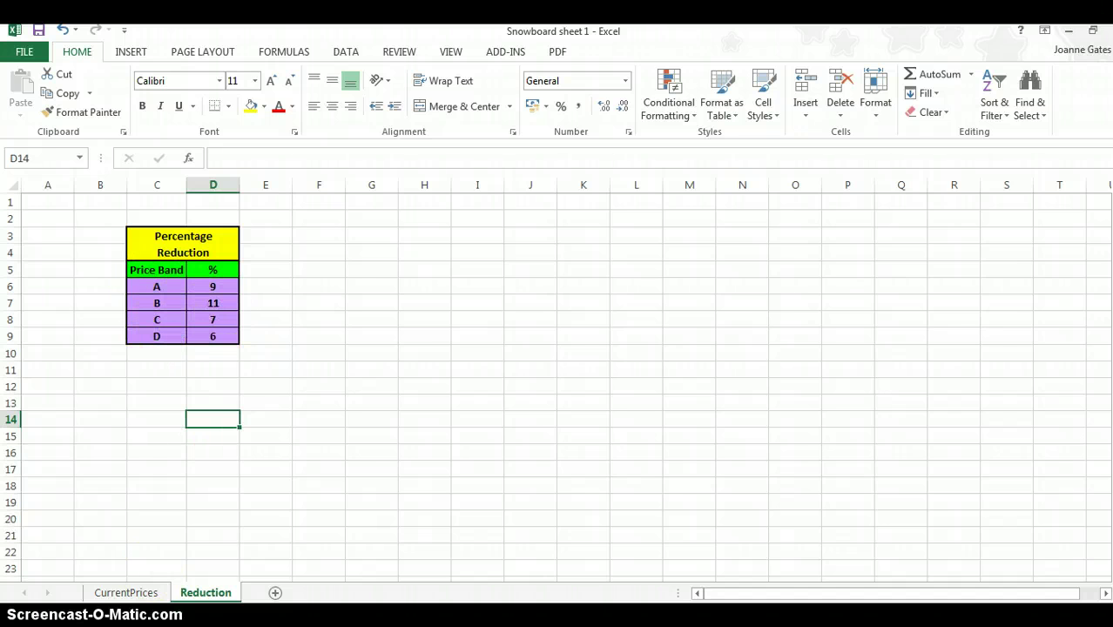
pyautogui.click(142, 593)
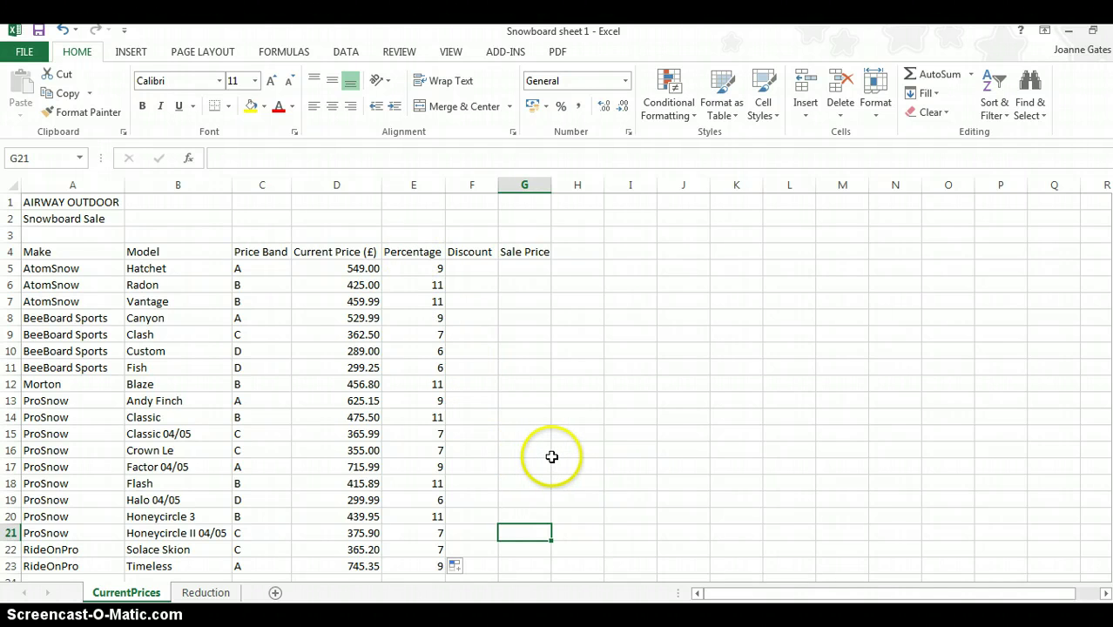
pyautogui.scroll(-1, 557, 441)
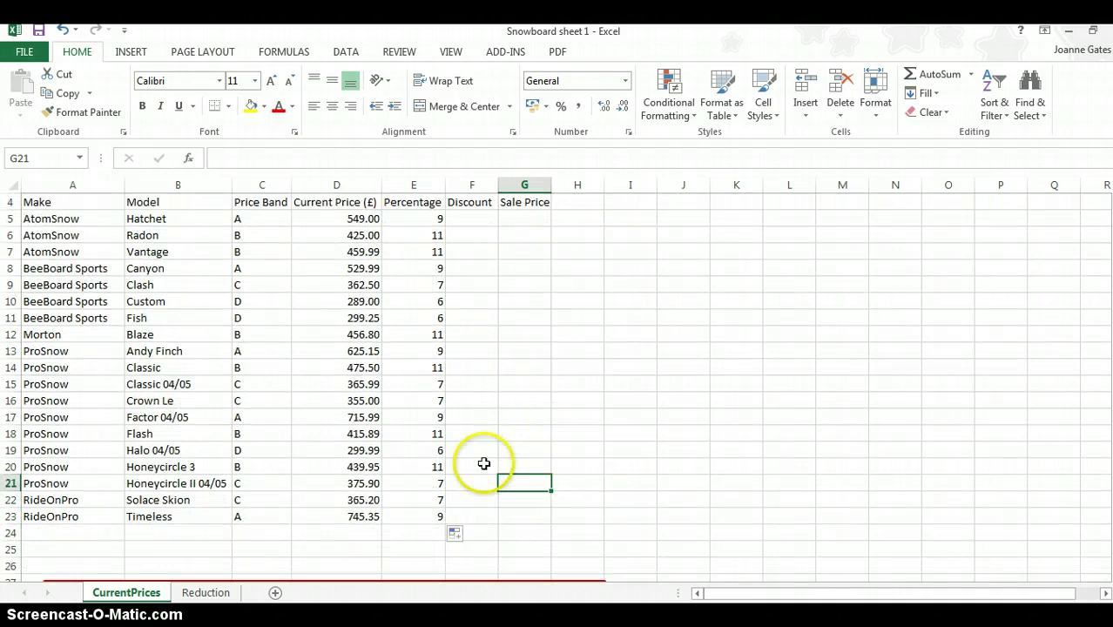